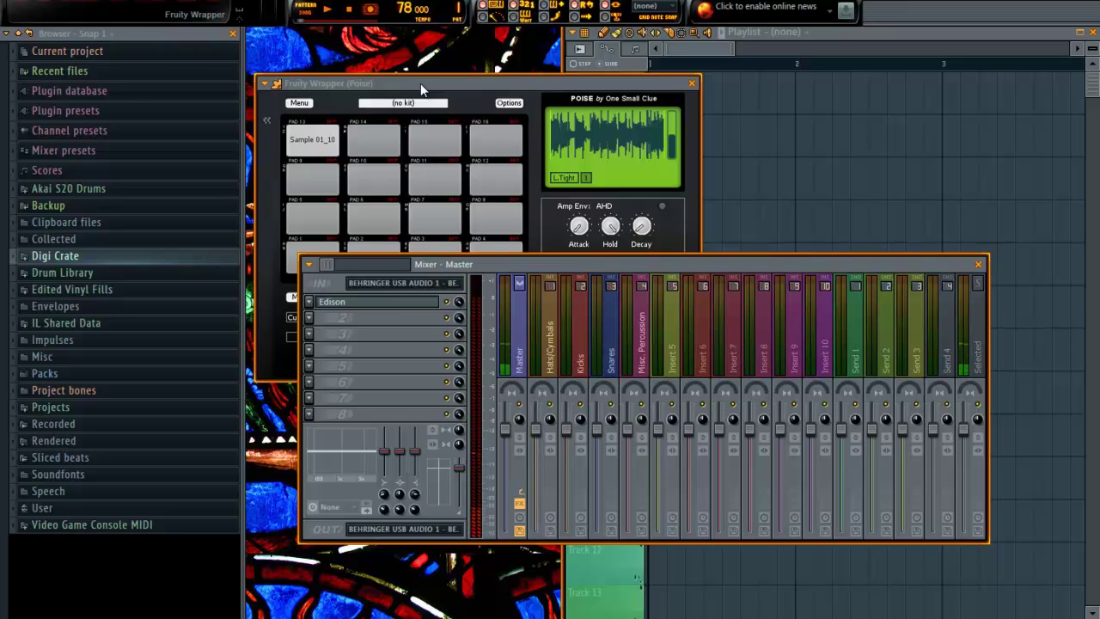
- Bring the Poise plugin window in front of the mixer and move it slightly
{"action": "left_click", "coordinate": [480, 84]}
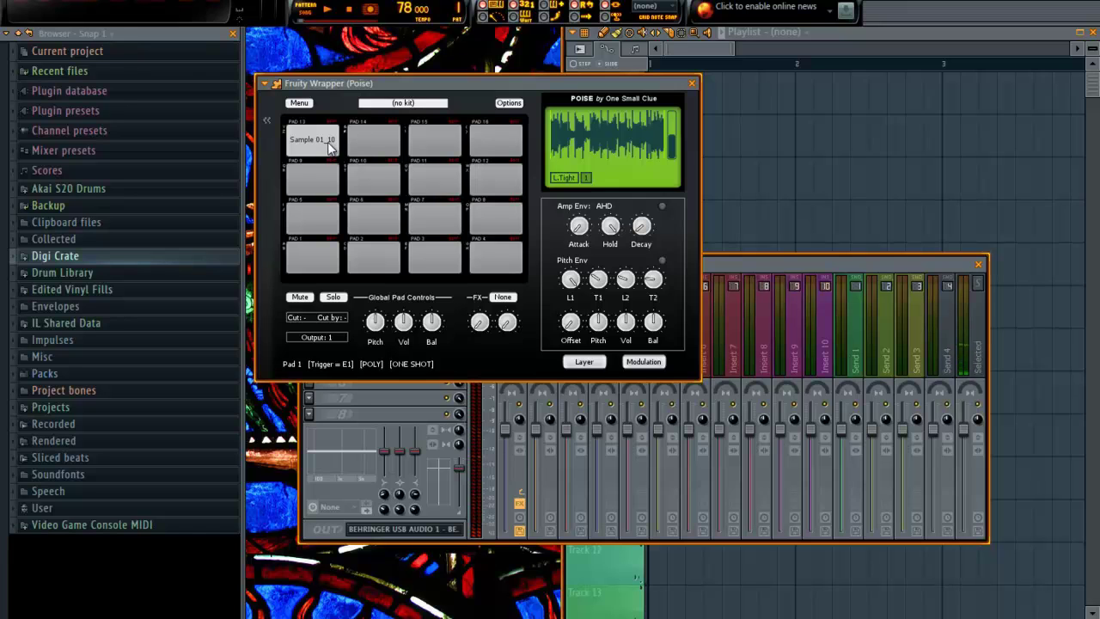
{"action": "left_click_drag", "start_coordinate": [383, 85], "coordinate": [413, 97]}
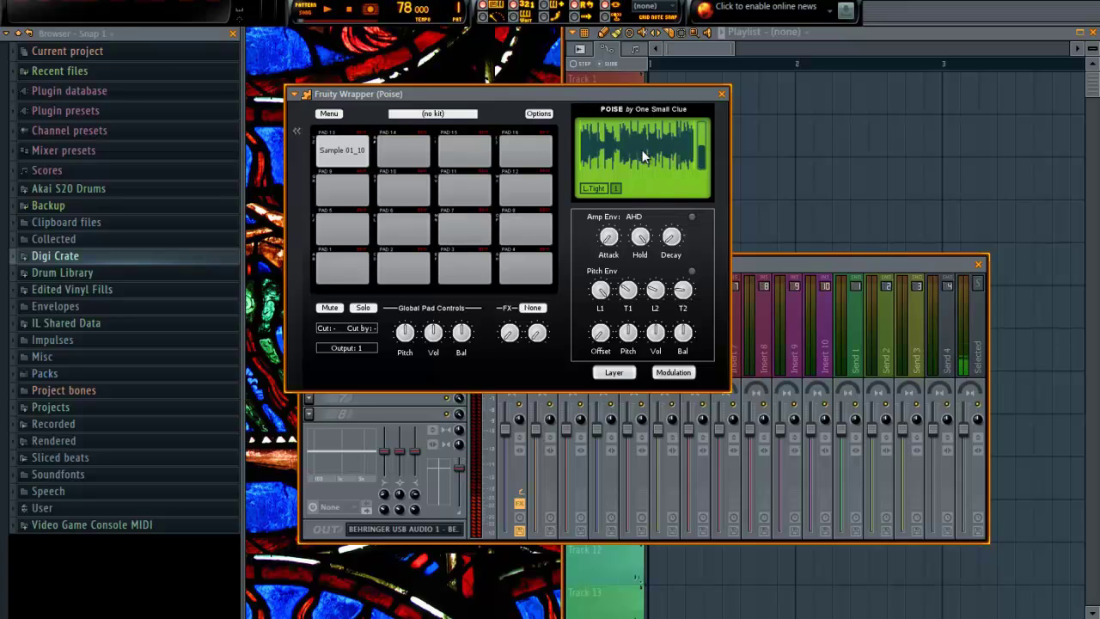
{"action": "right_click", "coordinate": [581, 142]}
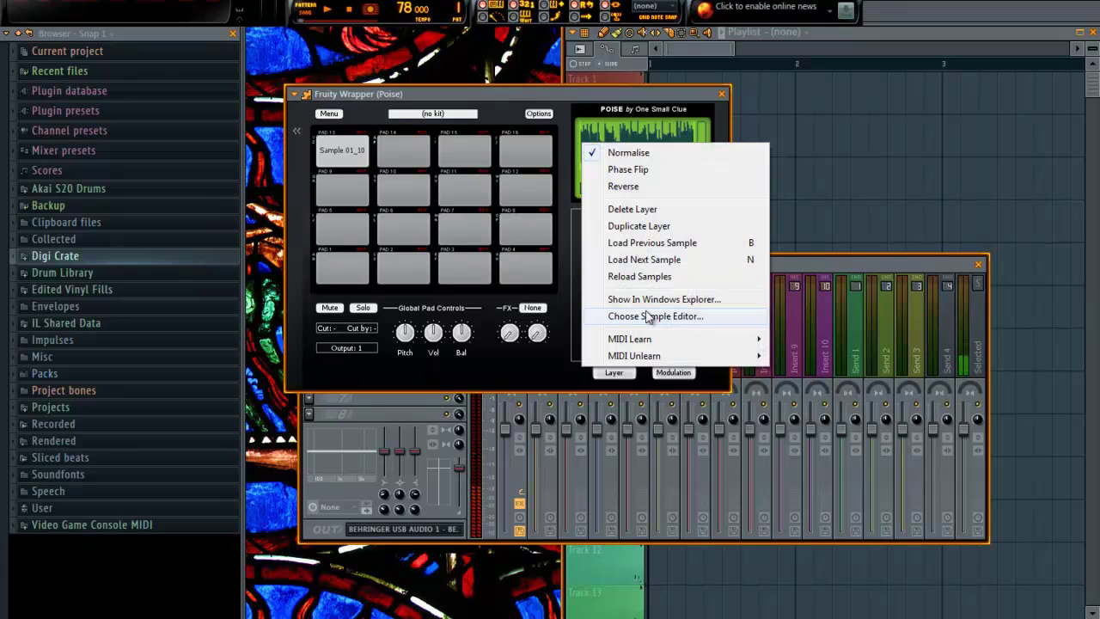
{"action": "mouse_move", "coordinate": [638, 340]}
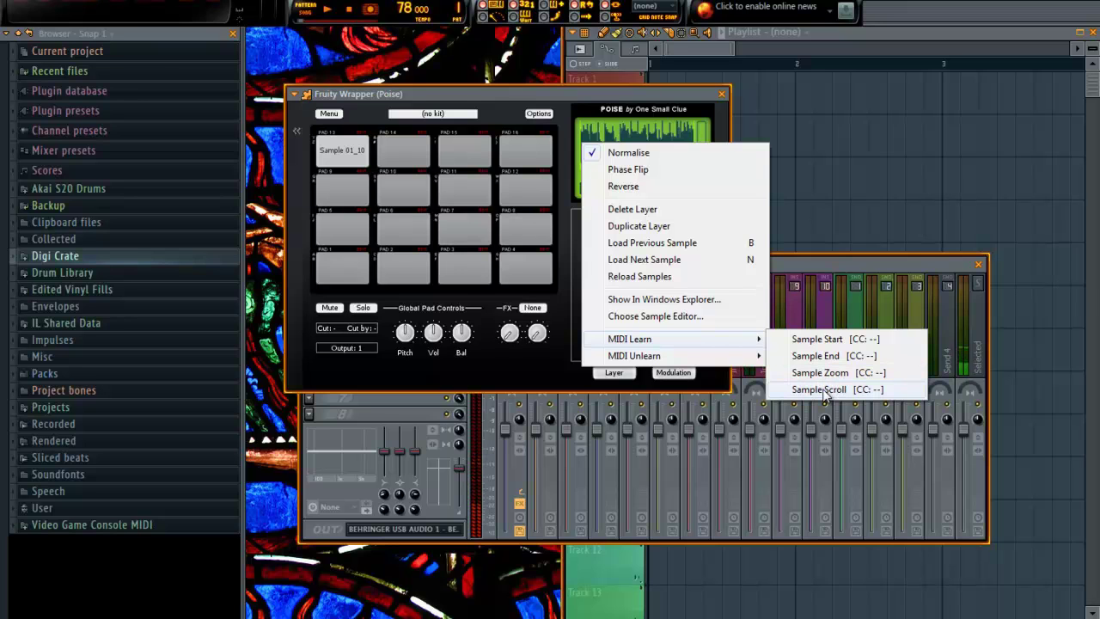
{"action": "left_click", "coordinate": [825, 340]}
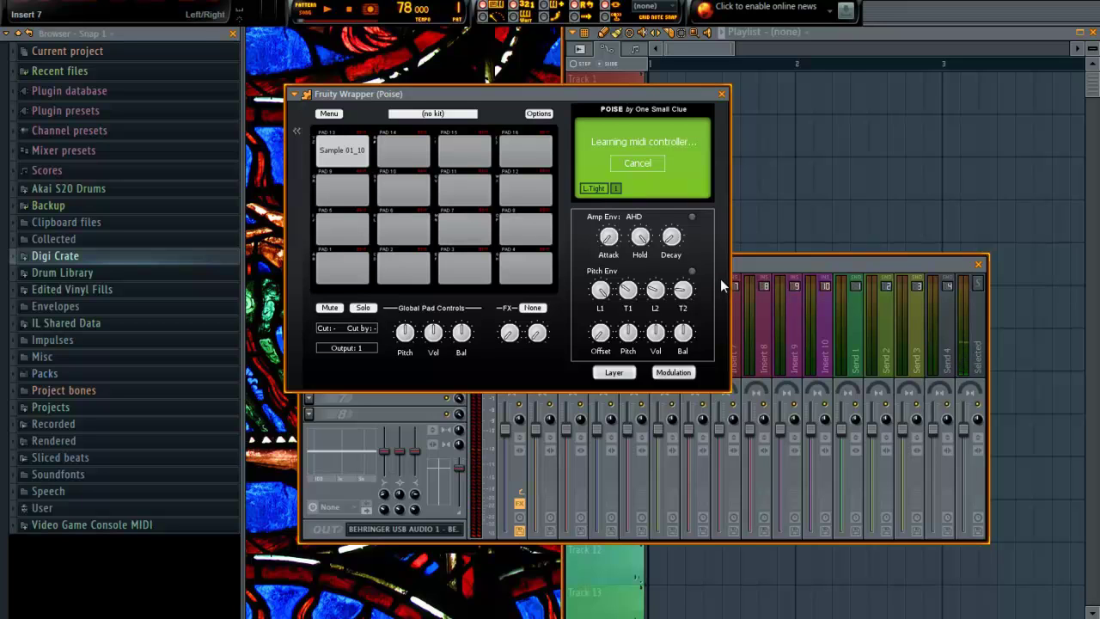
{"action": "left_click", "coordinate": [636, 162]}
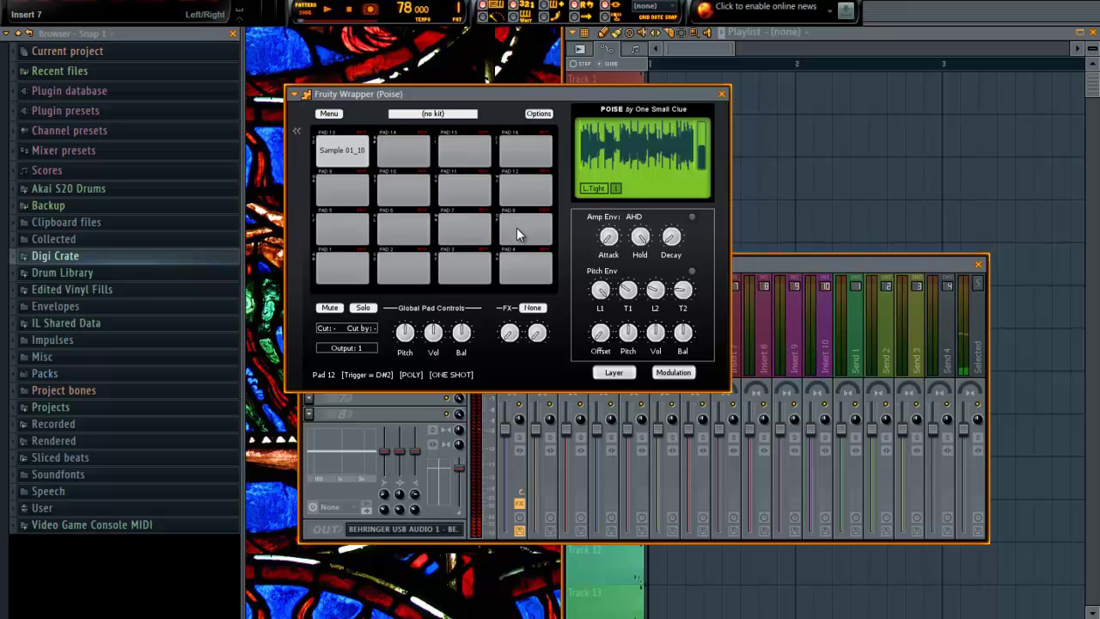
- Browse Poise's parameters and link MIDI CC #16 (General purpose controller 1) to a hardware controller
{"action": "left_click", "coordinate": [295, 97]}
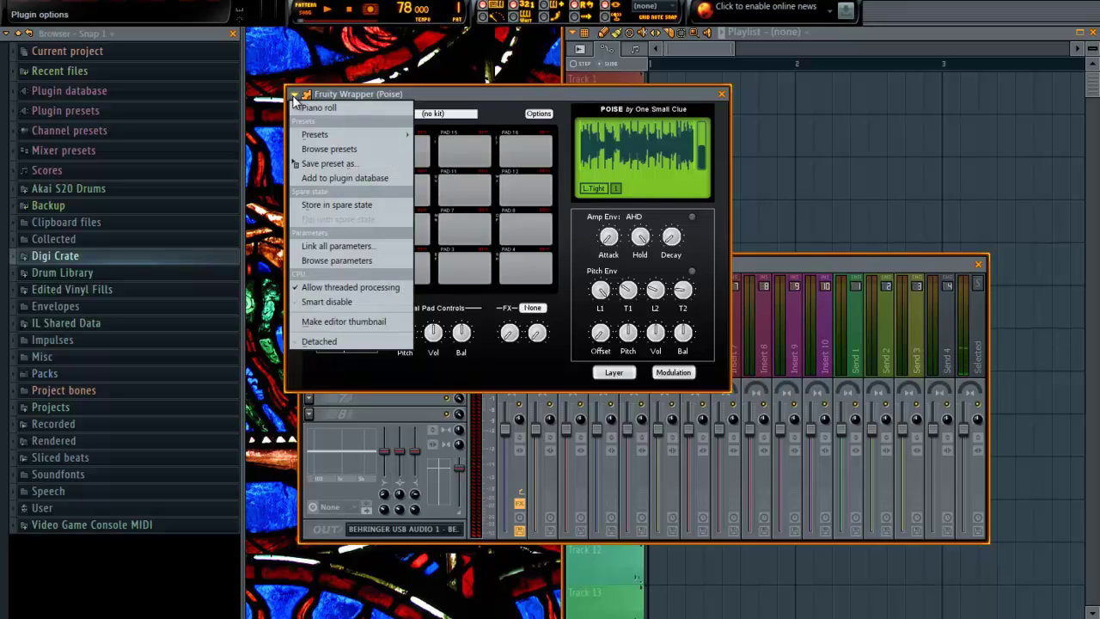
{"action": "left_click", "coordinate": [322, 260]}
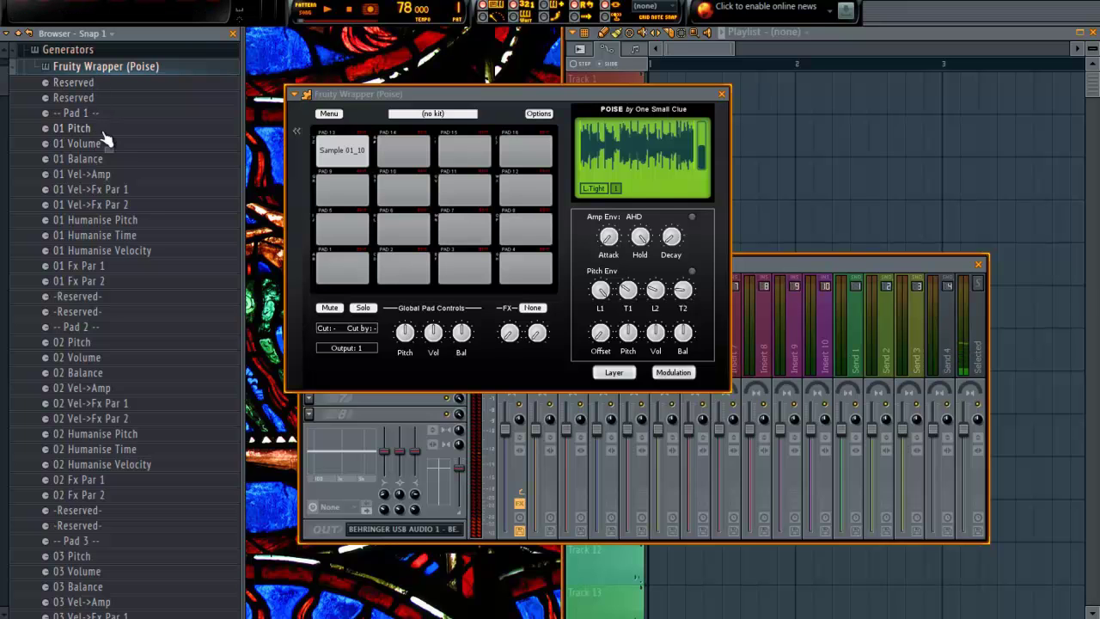
{"action": "scroll", "coordinate": [102, 171], "scroll_direction": "down", "scroll_amount": 10}
{"action": "scroll", "coordinate": [101, 208], "scroll_direction": "down", "scroll_amount": 5}
{"action": "left_click_drag", "start_coordinate": [4, 226], "coordinate": [0, 417]}
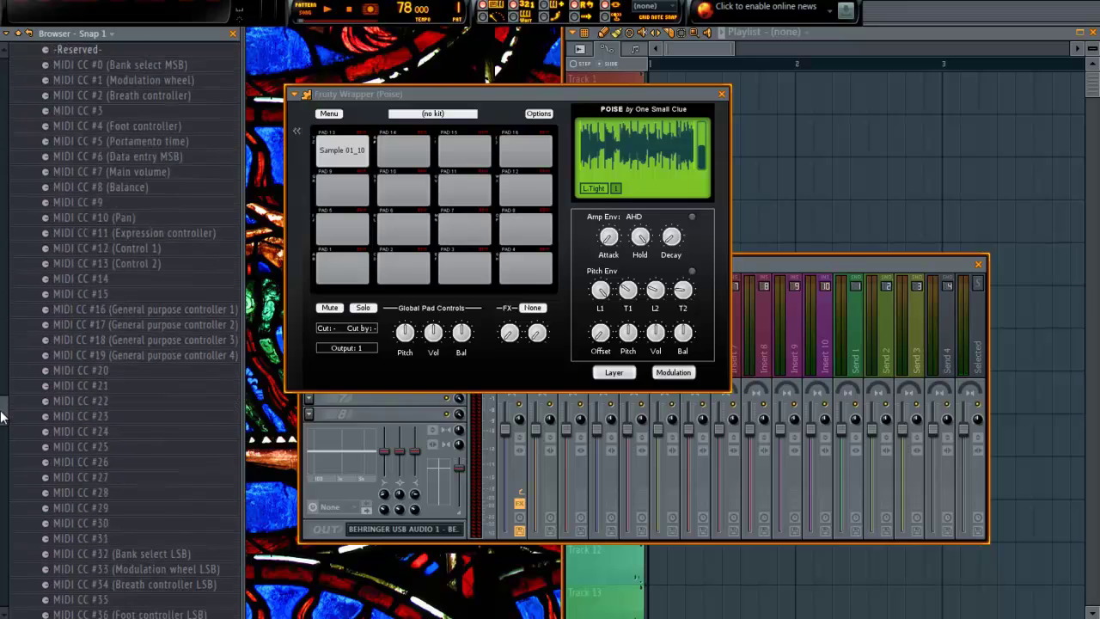
{"action": "scroll", "coordinate": [90, 275], "scroll_direction": "up", "scroll_amount": 3}
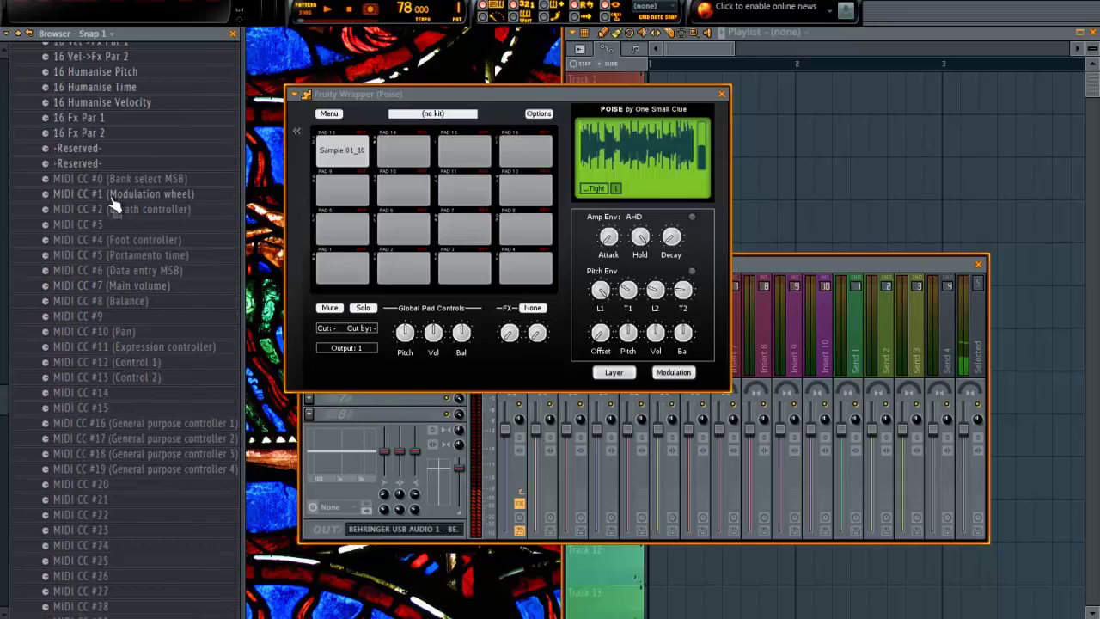
{"action": "scroll", "coordinate": [87, 352], "scroll_direction": "down", "scroll_amount": 3}
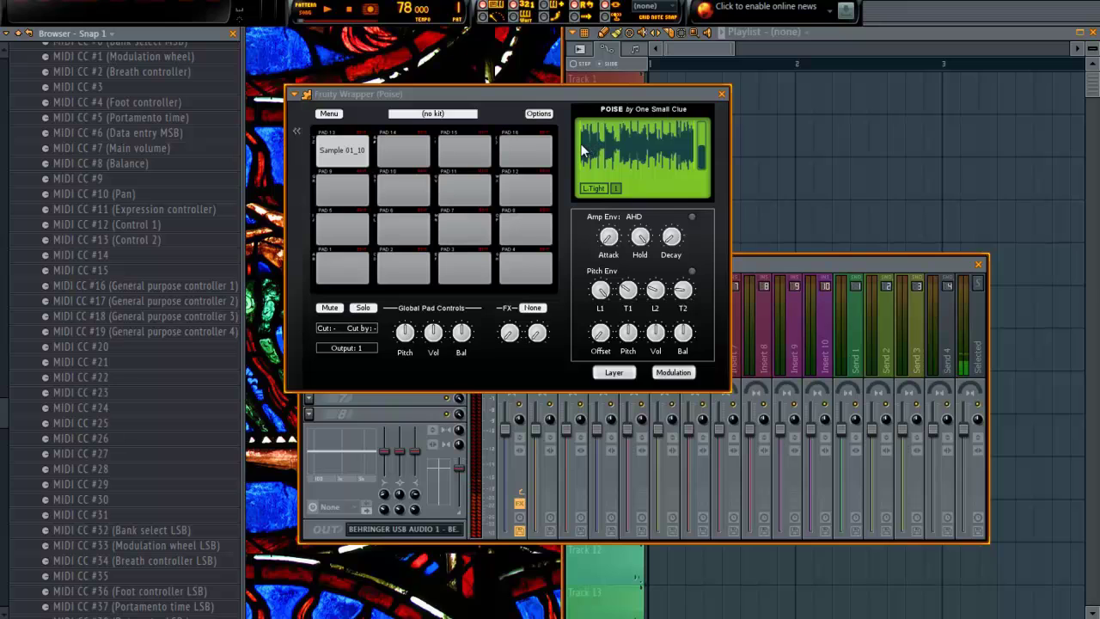
{"action": "right_click", "coordinate": [117, 290]}
{"action": "left_click", "coordinate": [193, 371]}
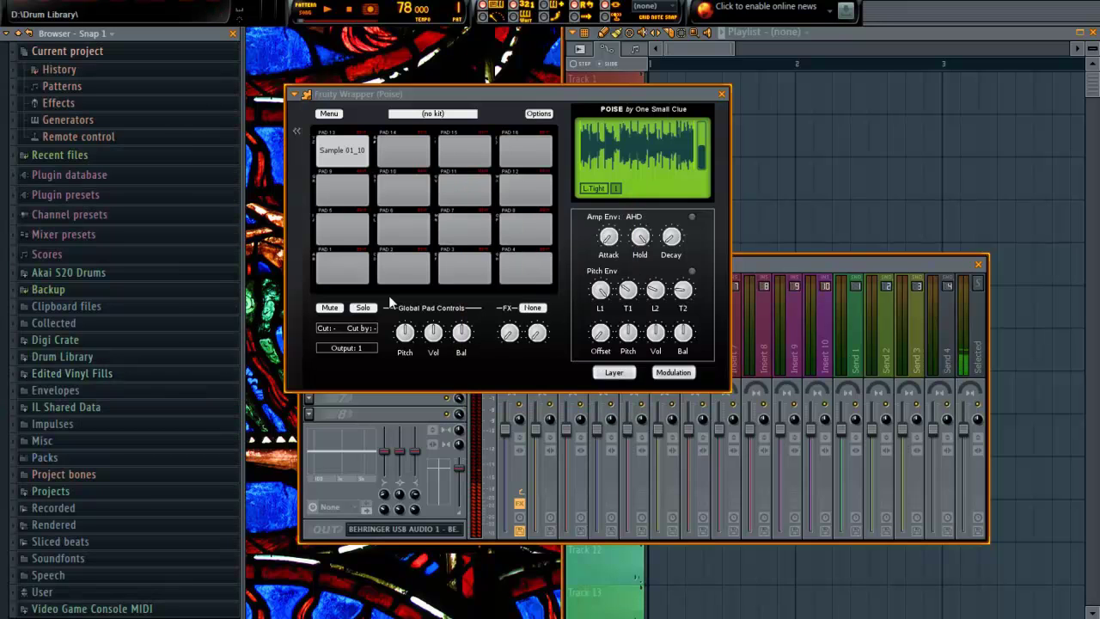
- Assign the sample's Sample Start to CC 16 with MIDI Learn in Poise
{"action": "right_click", "coordinate": [581, 146]}
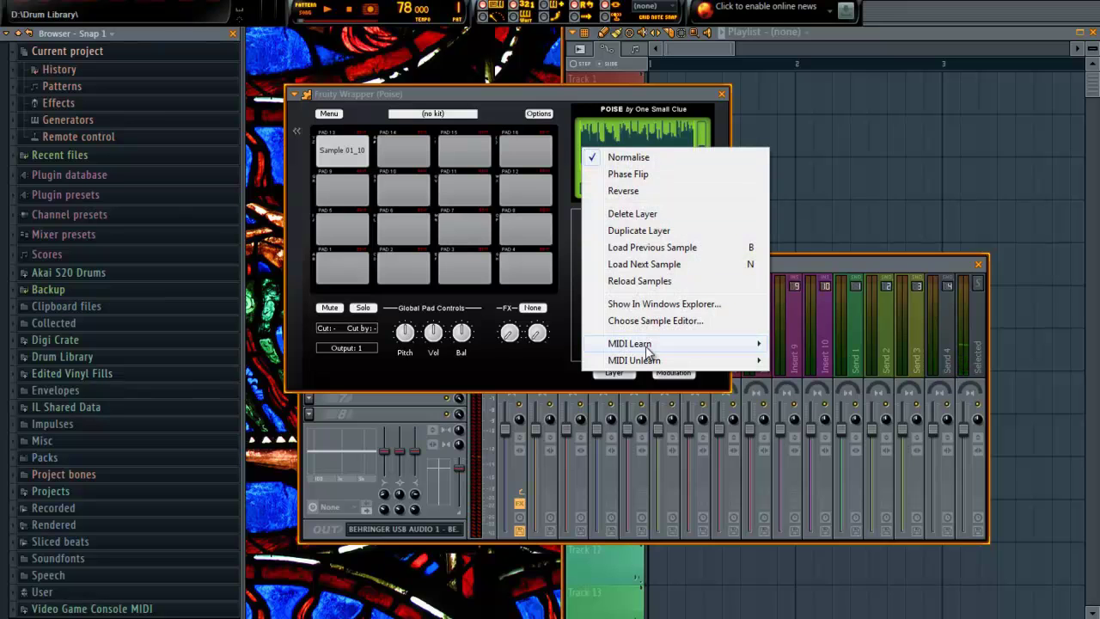
{"action": "mouse_move", "coordinate": [648, 352]}
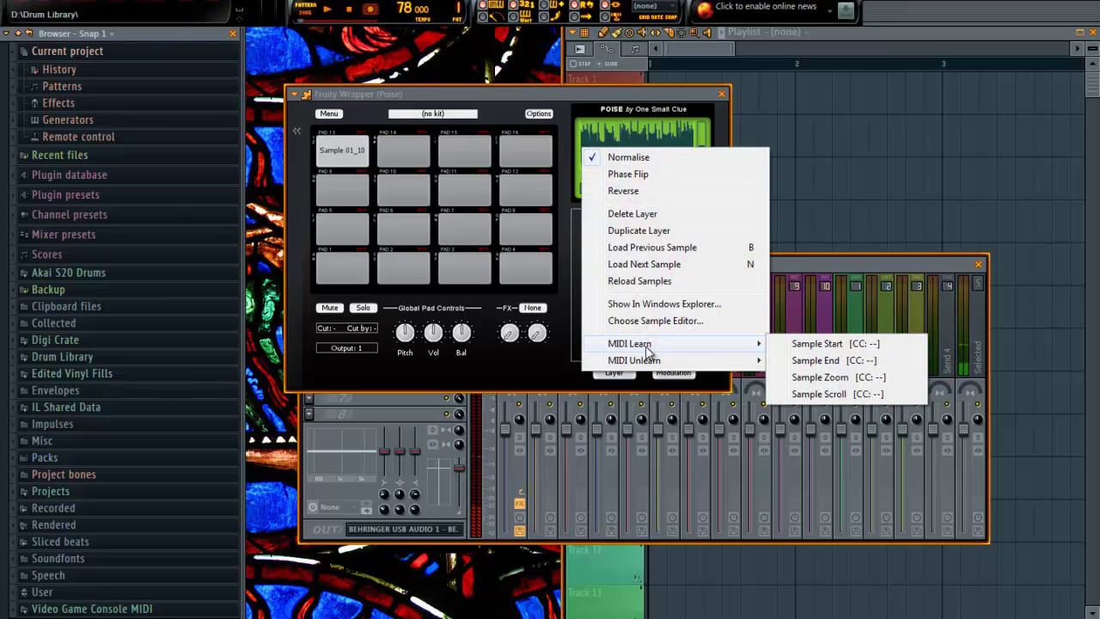
{"action": "left_click", "coordinate": [821, 345]}
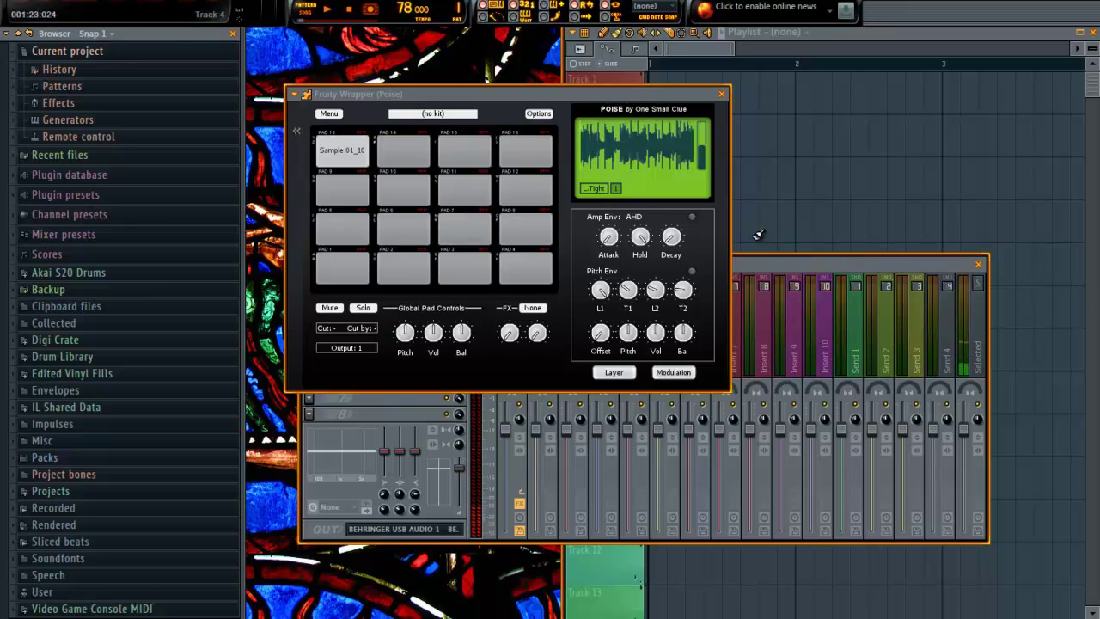
- Browse Poise's parameters and link MIDI CC #17 (General purpose controller 2) to a hardware controller
{"action": "left_click", "coordinate": [295, 94]}
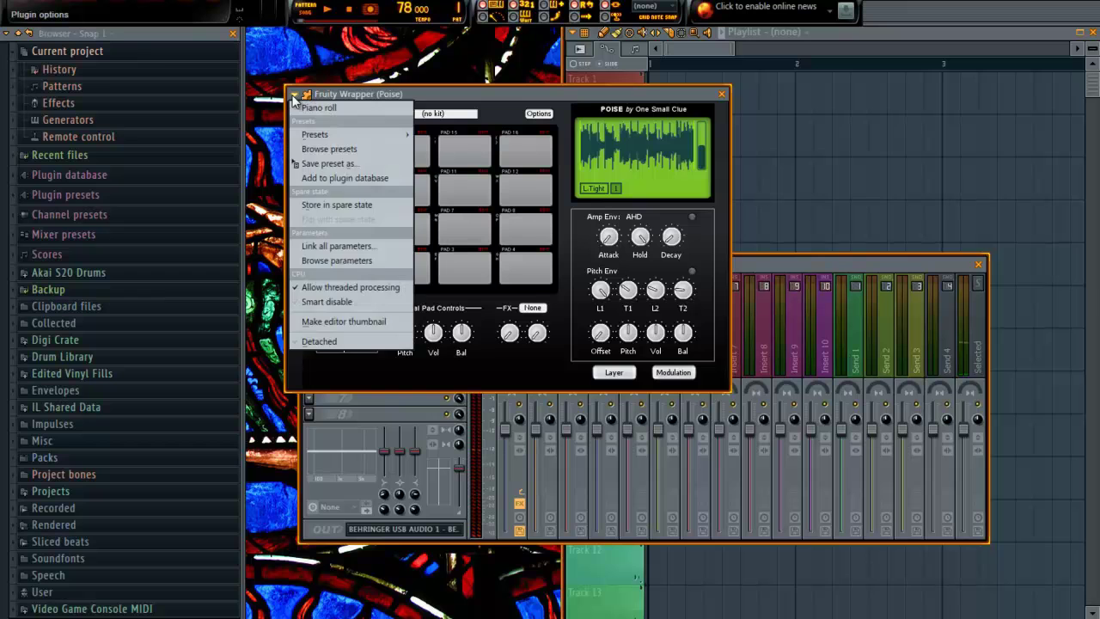
{"action": "left_click", "coordinate": [322, 261]}
{"action": "scroll", "coordinate": [15, 213], "scroll_direction": "down", "scroll_amount": 20}
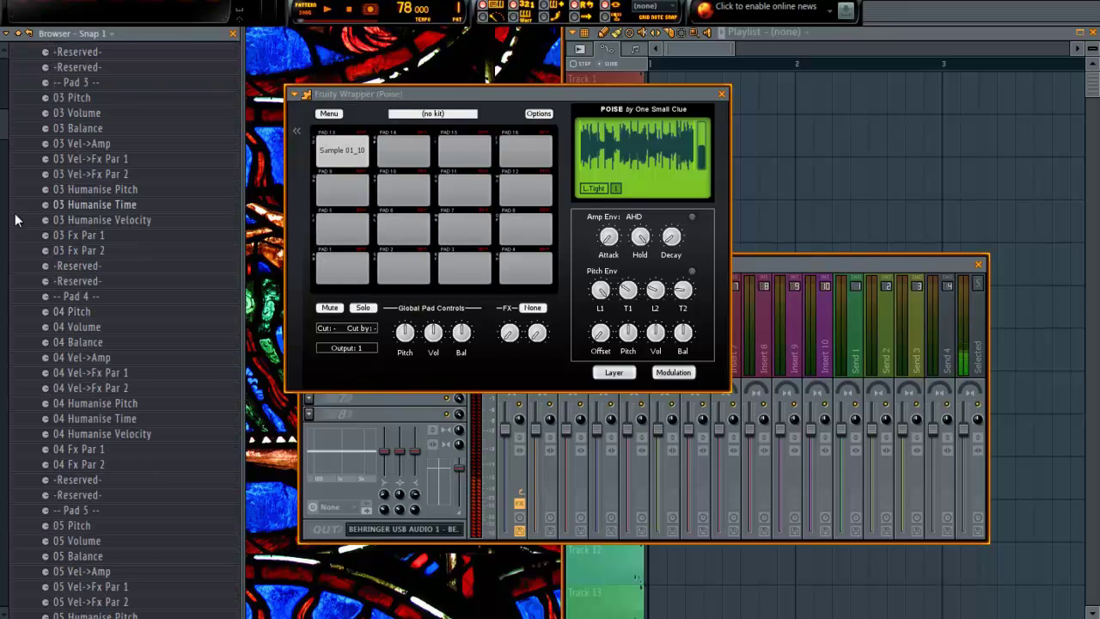
{"action": "scroll", "coordinate": [8, 364], "scroll_direction": "down", "scroll_amount": 20}
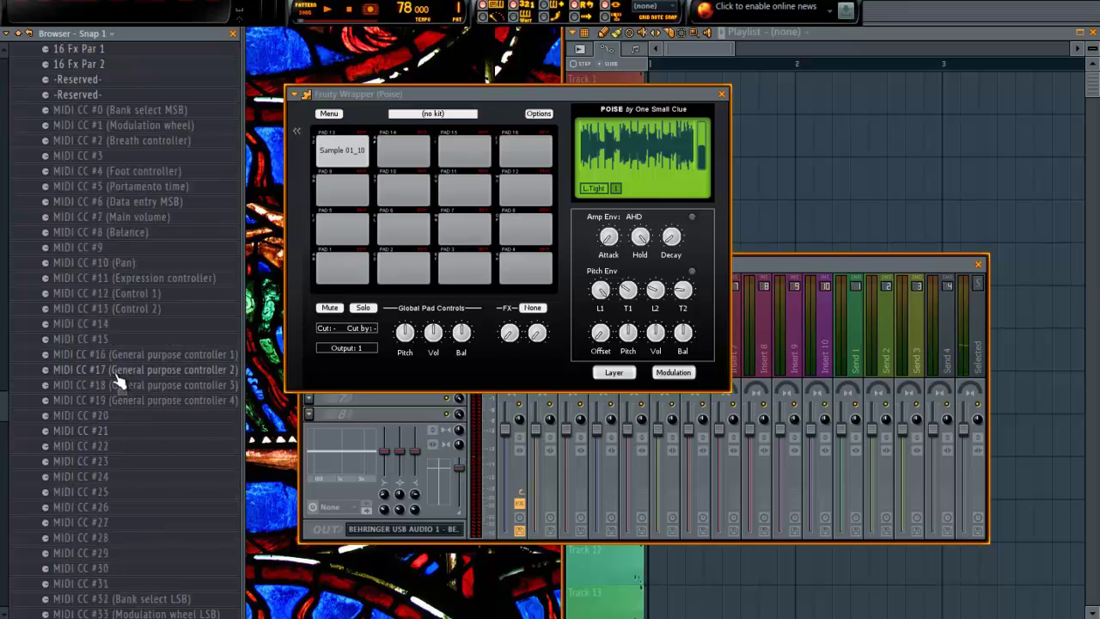
{"action": "right_click", "coordinate": [115, 372]}
{"action": "left_click", "coordinate": [165, 452]}
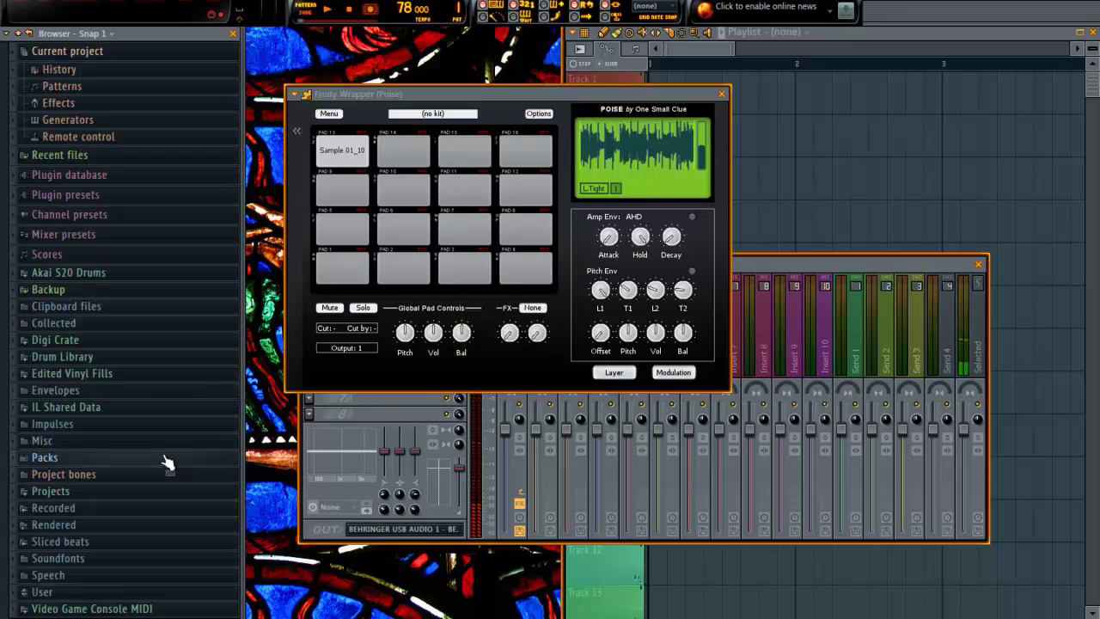
- Assign the sample's Sample End to CC 17 with MIDI Learn in Poise
{"action": "right_click", "coordinate": [583, 143]}
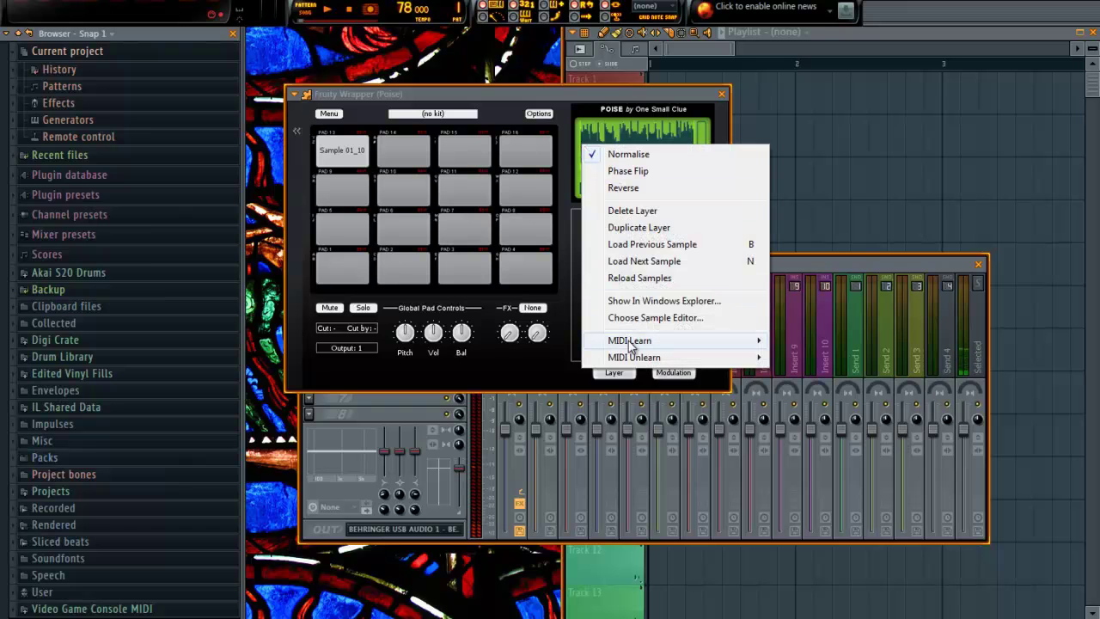
{"action": "mouse_move", "coordinate": [632, 343]}
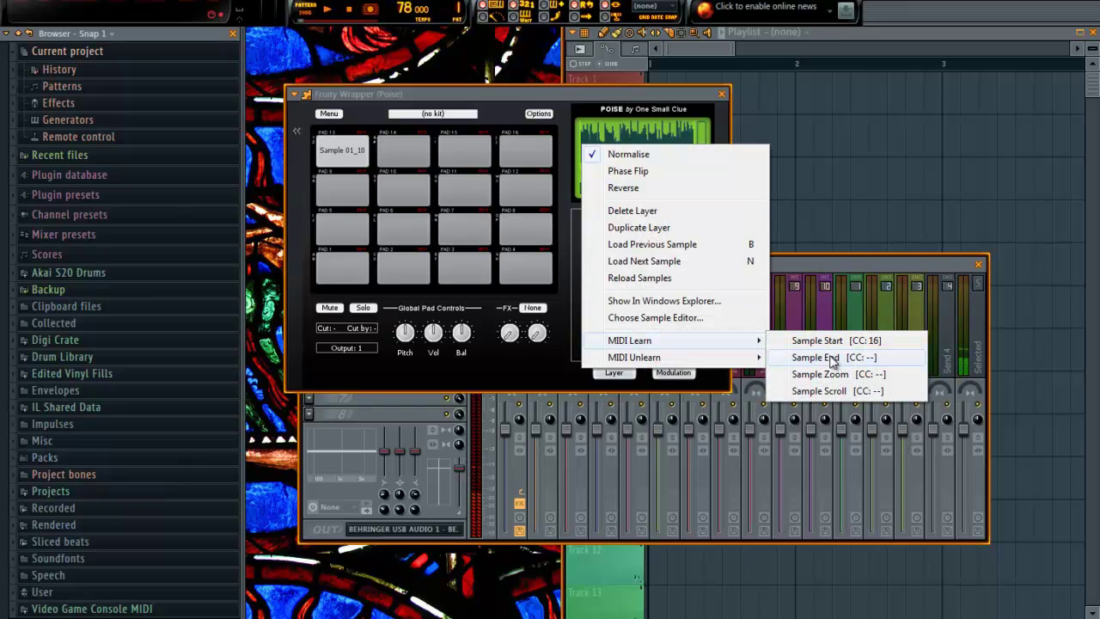
{"action": "left_click", "coordinate": [832, 357]}
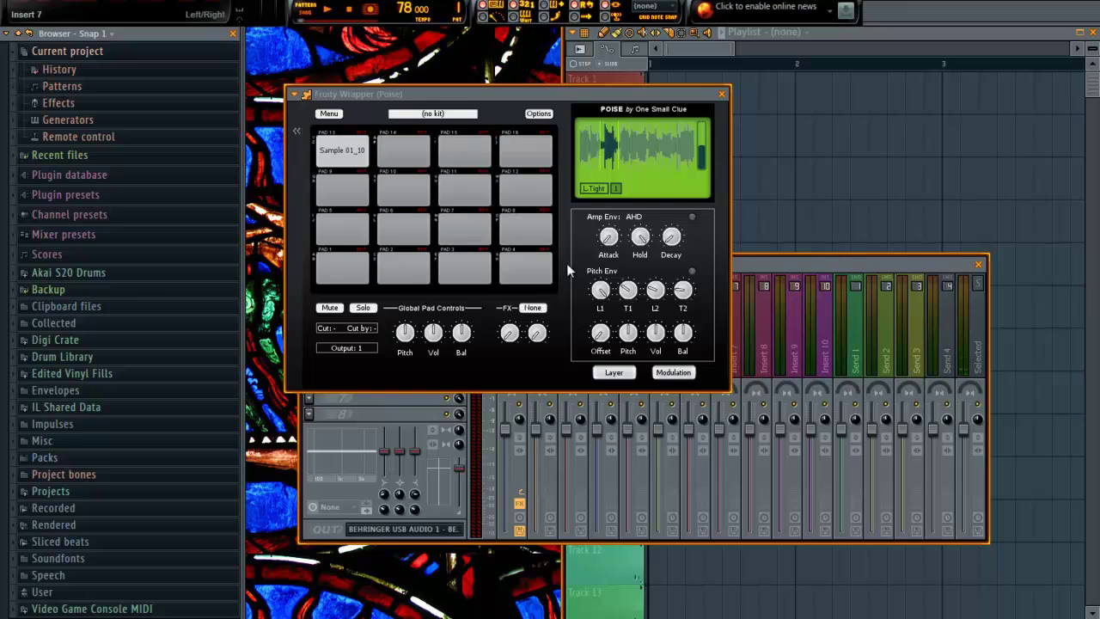
- Browse Poise's parameters and link MIDI CC #18 (General purpose controller 3) to a hardware controller
{"action": "left_click", "coordinate": [295, 94]}
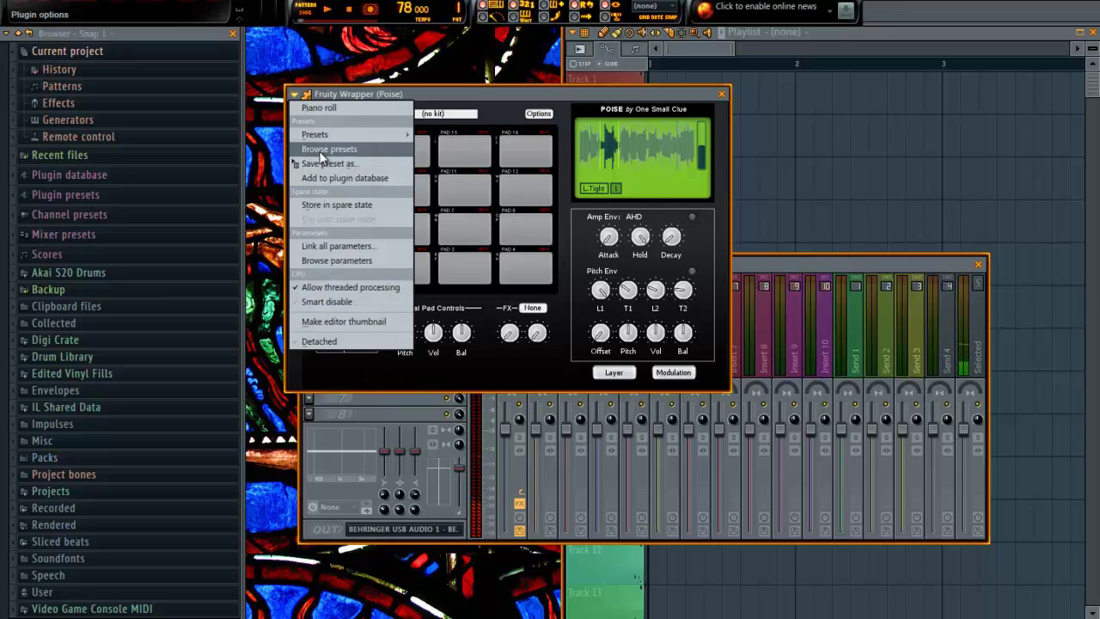
{"action": "left_click", "coordinate": [331, 260]}
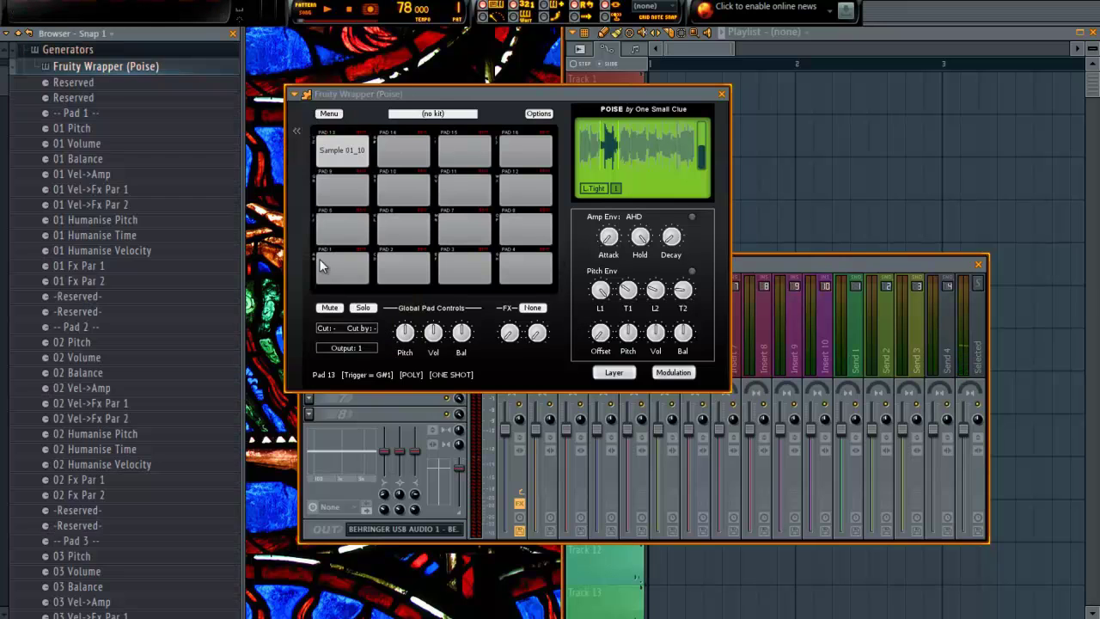
{"action": "scroll", "coordinate": [123, 290], "scroll_direction": "down", "scroll_amount": 20}
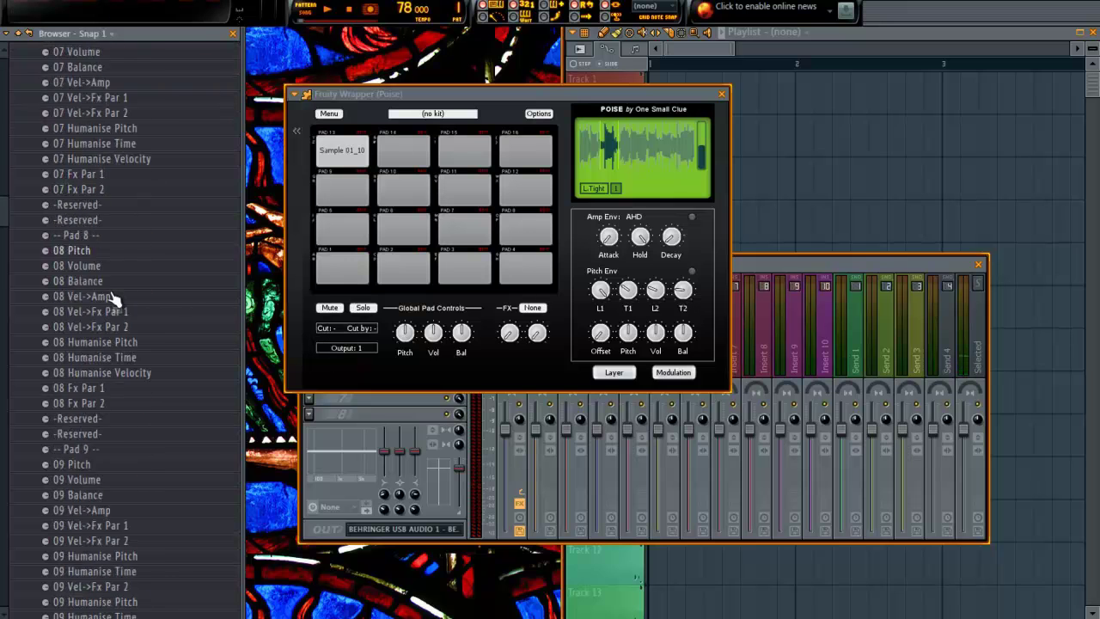
{"action": "scroll", "coordinate": [111, 299], "scroll_direction": "down", "scroll_amount": 20}
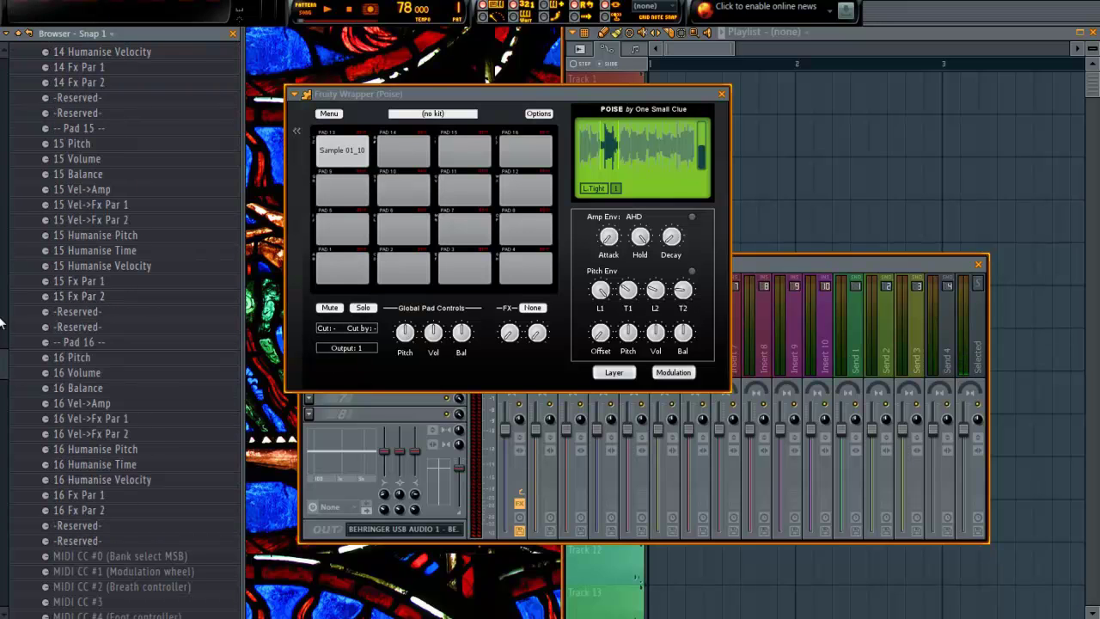
{"action": "left_click_drag", "start_coordinate": [10, 369], "coordinate": [8, 393]}
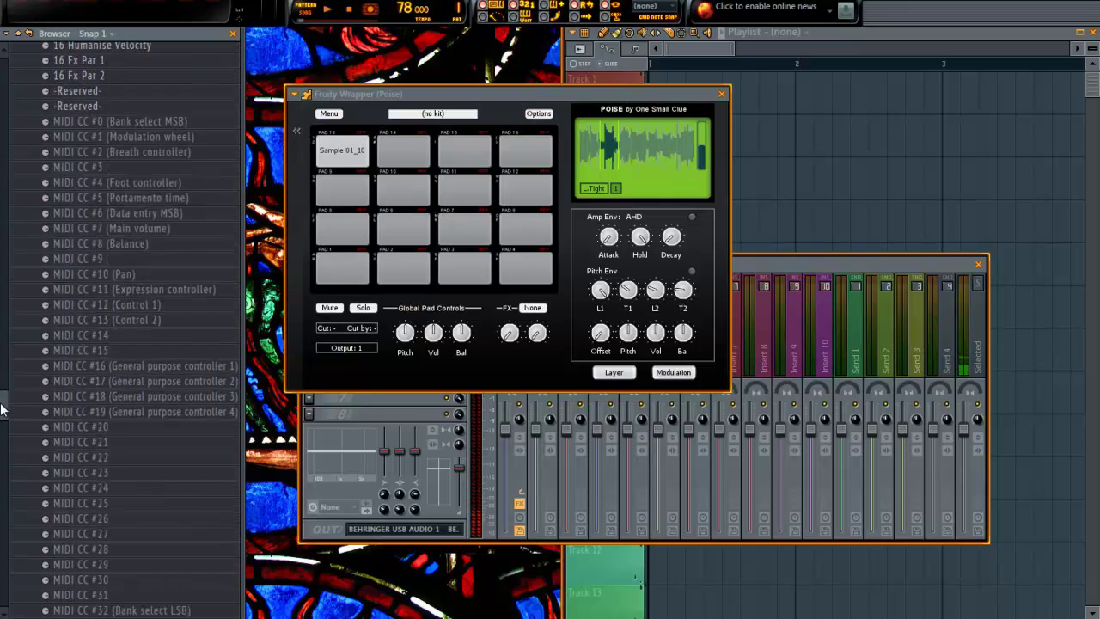
{"action": "right_click", "coordinate": [132, 399]}
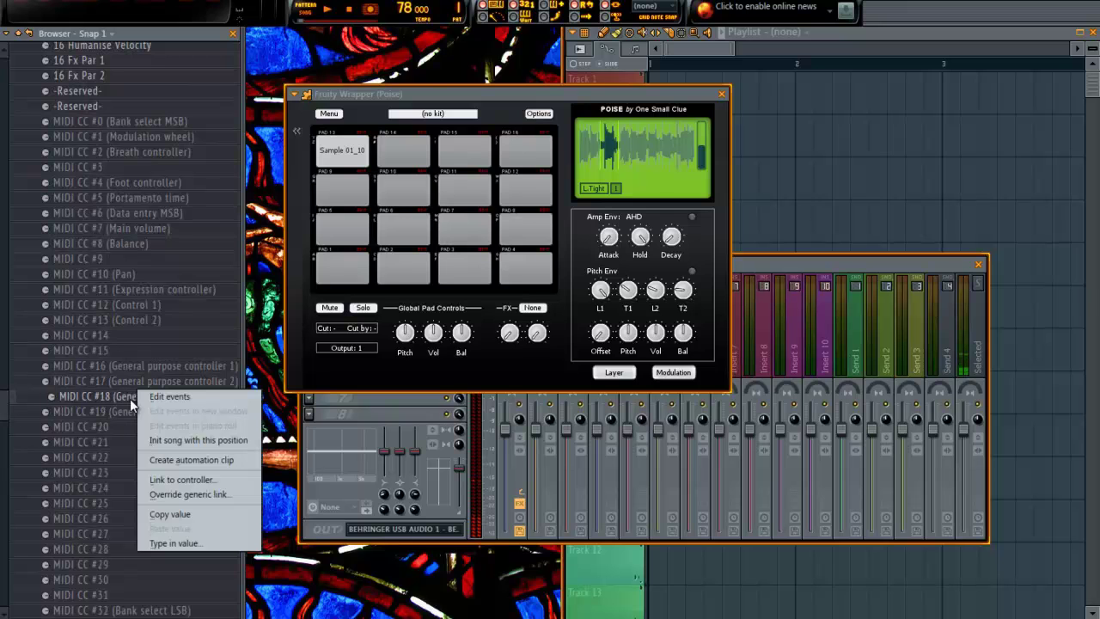
{"action": "left_click", "coordinate": [176, 480]}
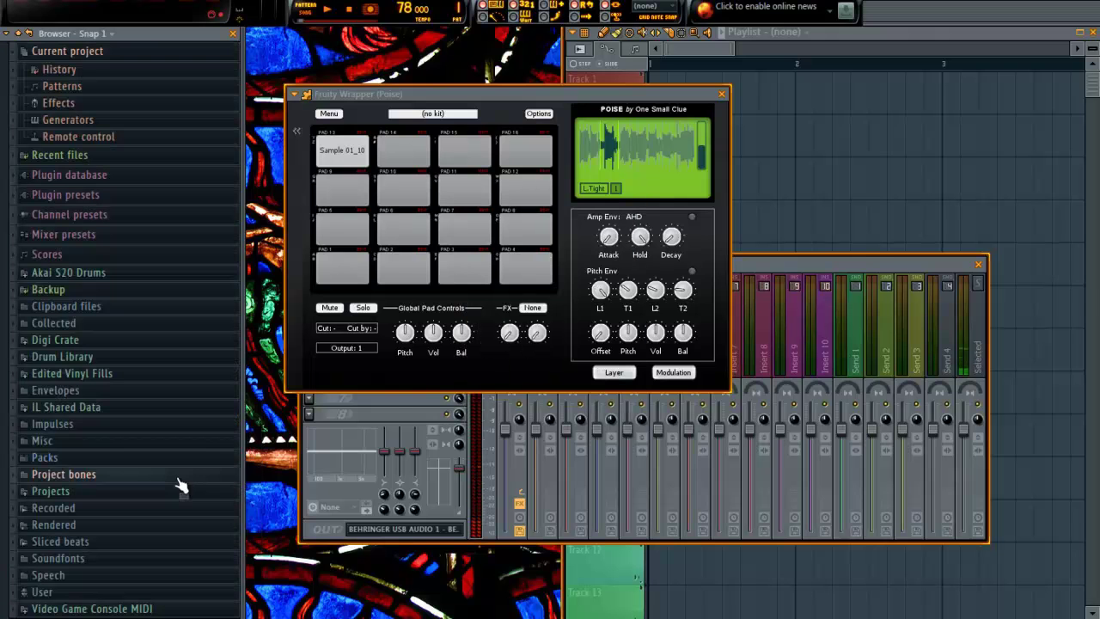
- Assign the sample's Sample Zoom to the linked MIDI CC #18 controller with MIDI Learn in Poise
{"action": "right_click", "coordinate": [587, 152]}
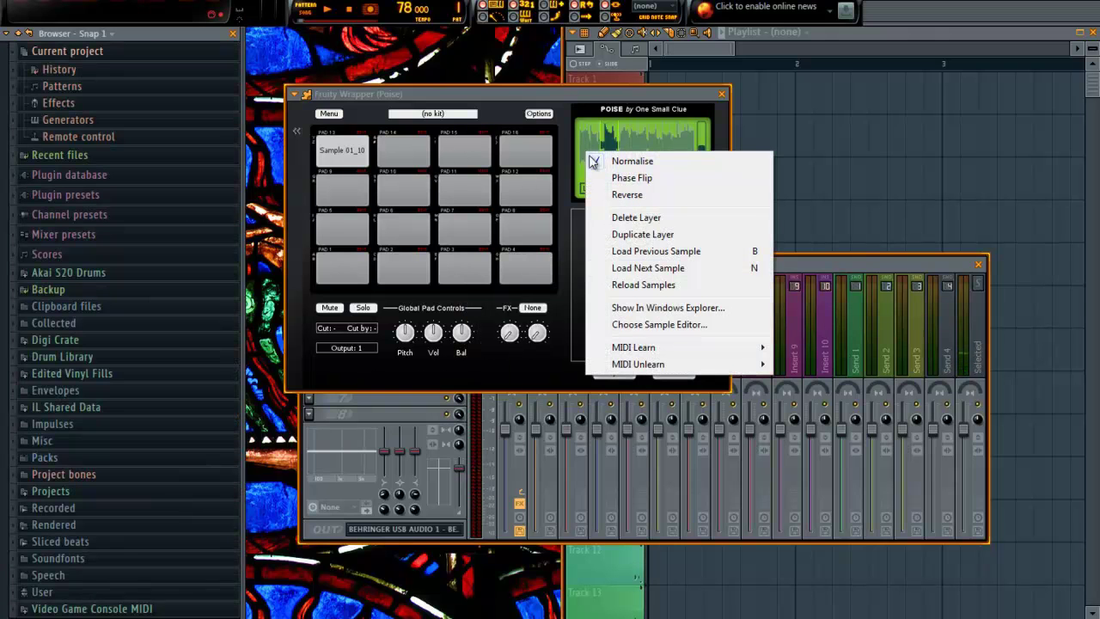
{"action": "mouse_move", "coordinate": [621, 348]}
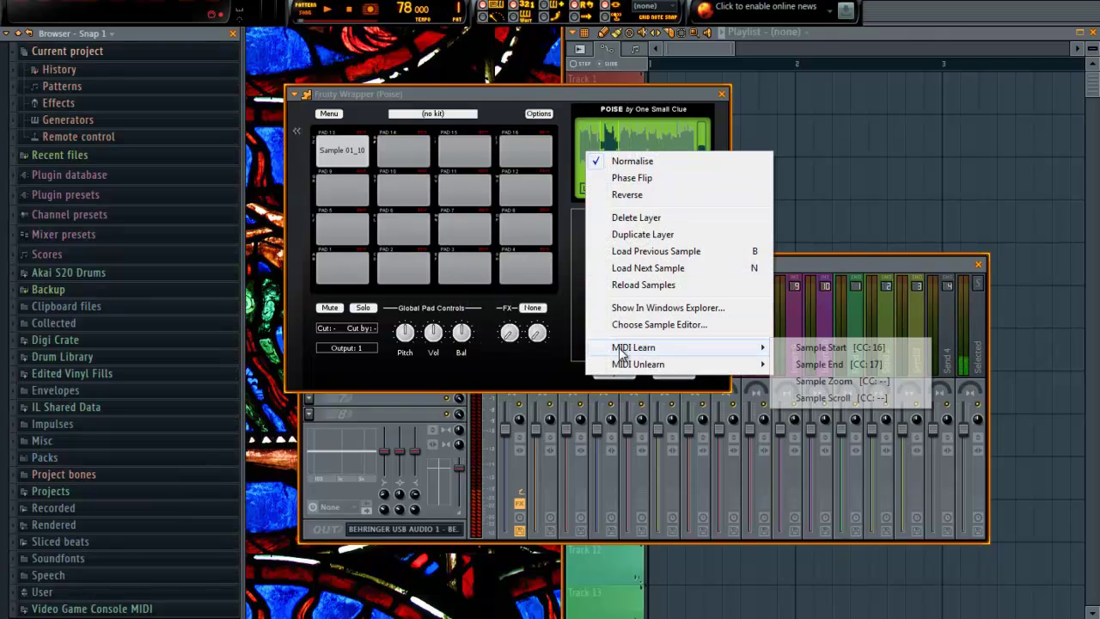
{"action": "left_click", "coordinate": [842, 381]}
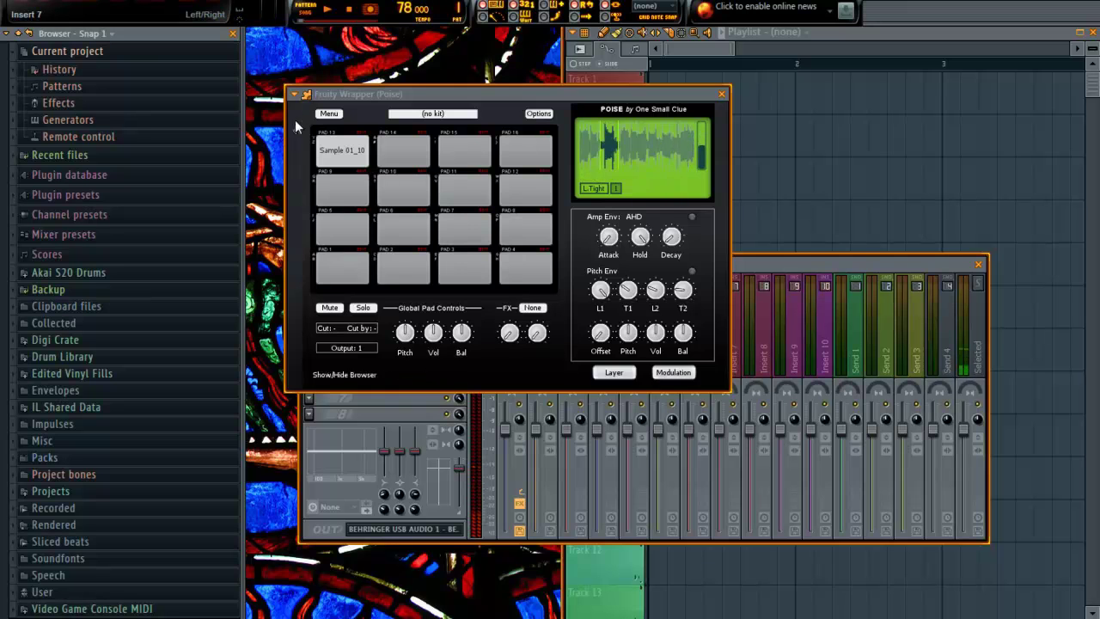
- Browse Poise's parameters and link MIDI CC #19 (General purpose controller 4) to a hardware controller
{"action": "left_click", "coordinate": [295, 95]}
{"action": "left_click", "coordinate": [321, 259]}
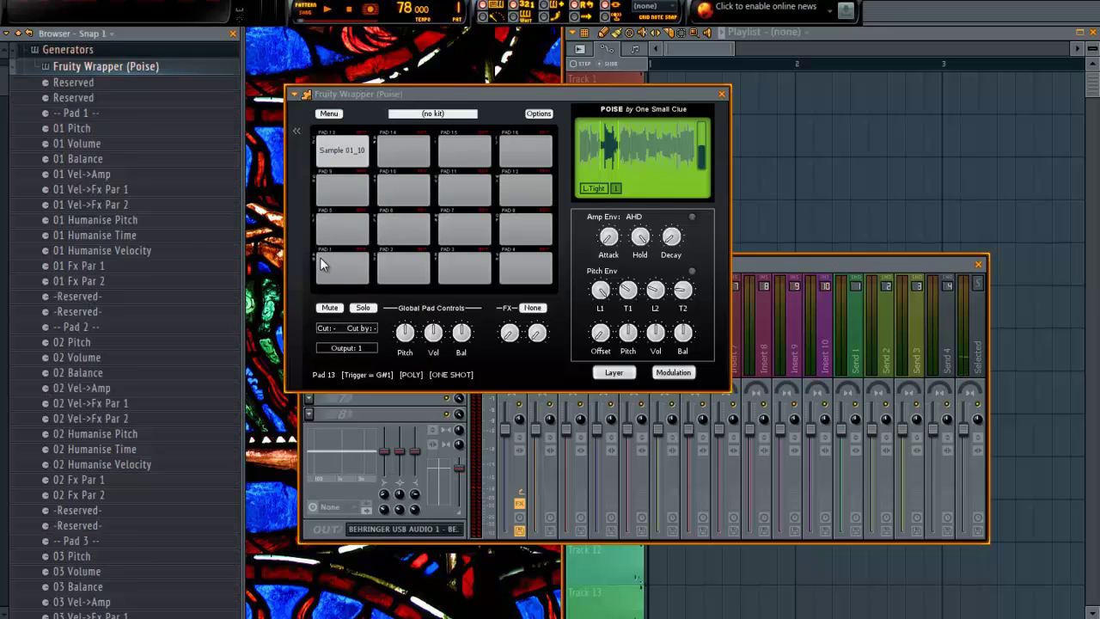
{"action": "scroll", "coordinate": [105, 326], "scroll_direction": "down", "scroll_amount": 10}
{"action": "left_click_drag", "start_coordinate": [5, 148], "coordinate": [4, 413]}
{"action": "right_click", "coordinate": [119, 332]}
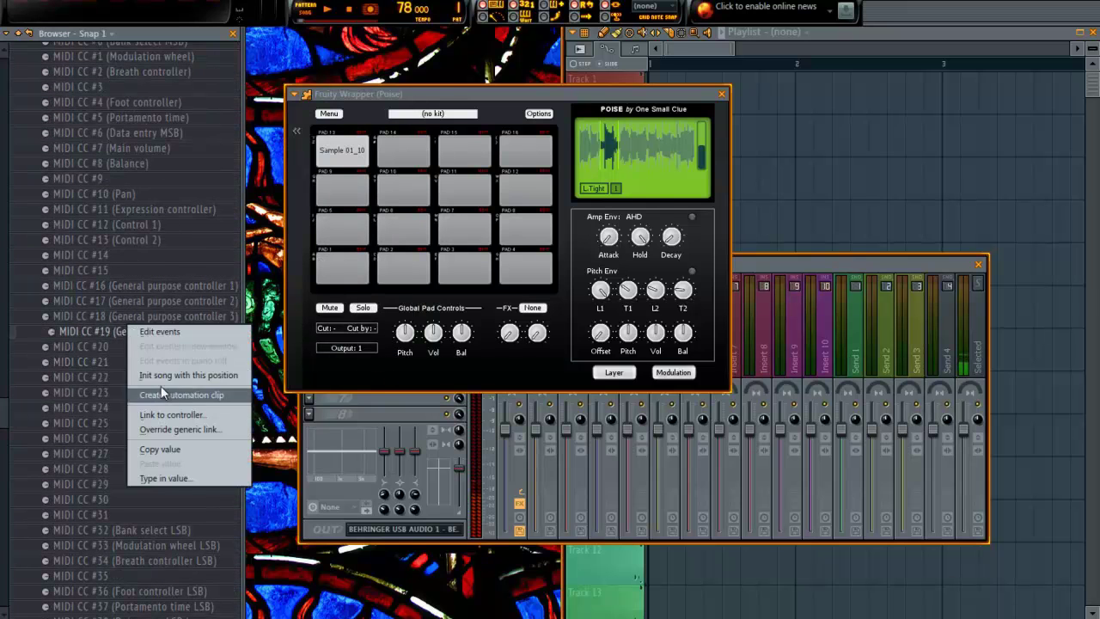
{"action": "left_click", "coordinate": [168, 411]}
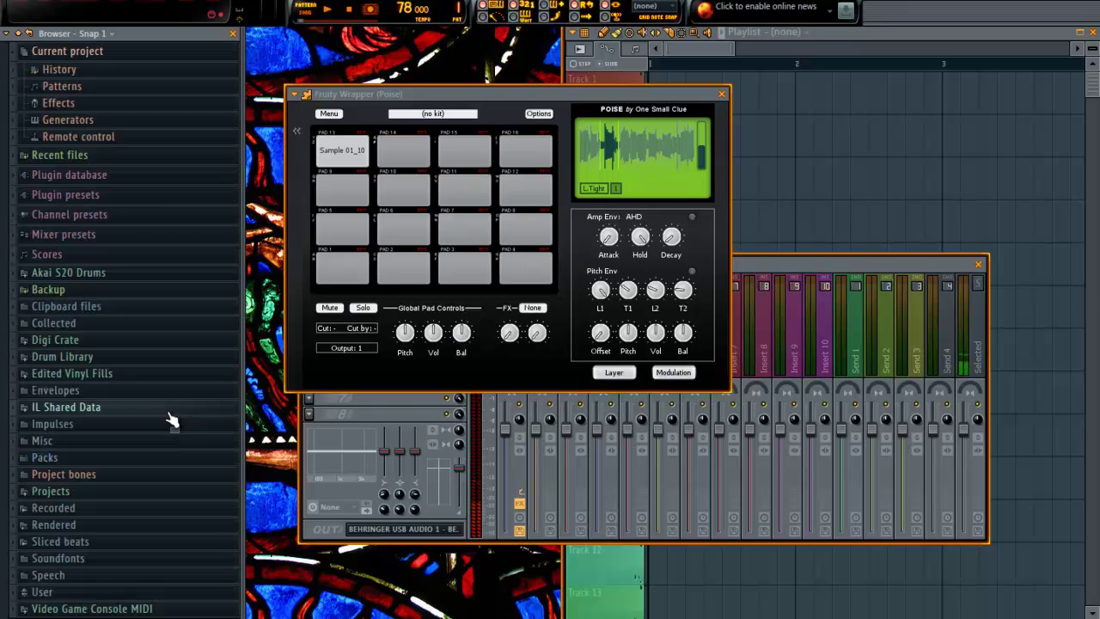
- Assign the sample's Sample Scroll to CC 19 with MIDI Learn and test zooming and scrolling the waveform
{"action": "right_click", "coordinate": [587, 143]}
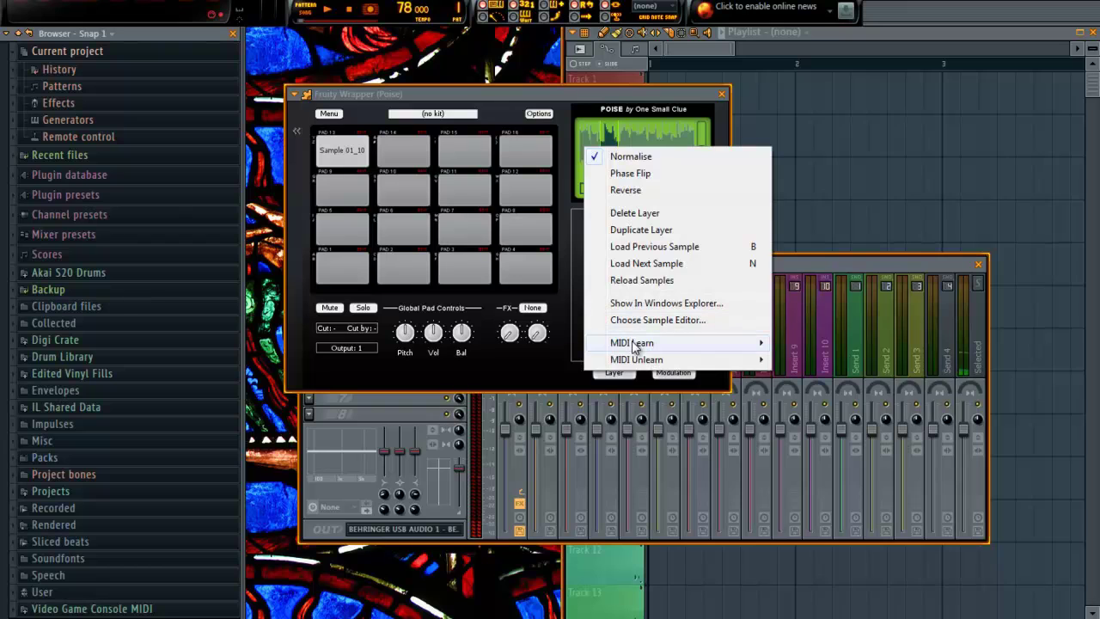
{"action": "mouse_move", "coordinate": [638, 345]}
{"action": "left_click", "coordinate": [821, 394]}
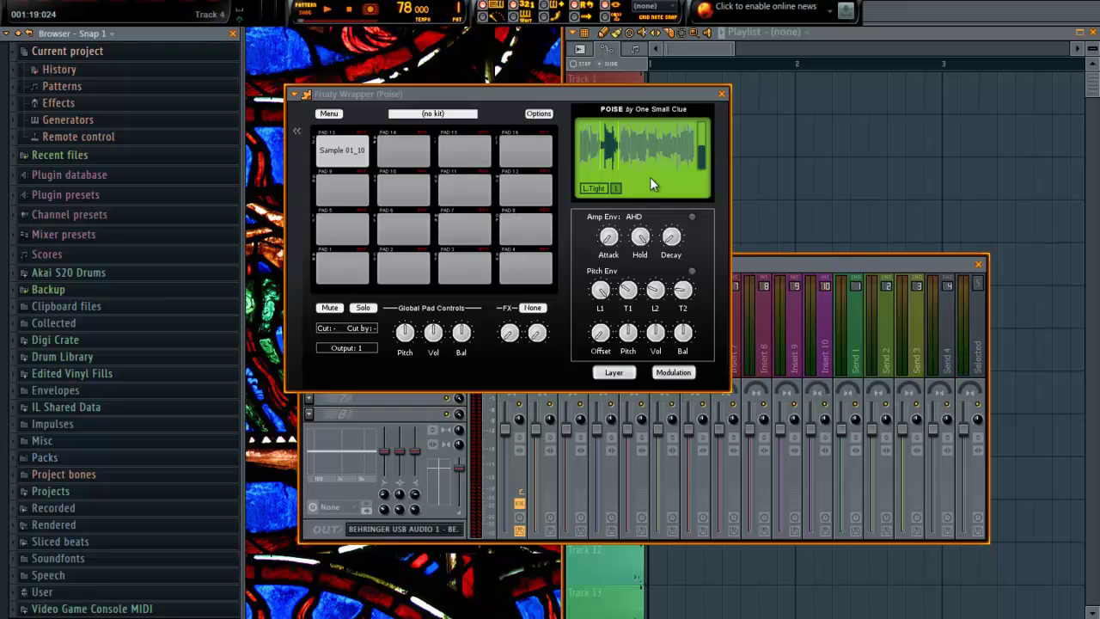
{"action": "scroll", "coordinate": [642, 166], "scroll_direction": "up", "scroll_amount": 5}
{"action": "scroll", "coordinate": [636, 157], "scroll_direction": "down", "scroll_amount": 3}
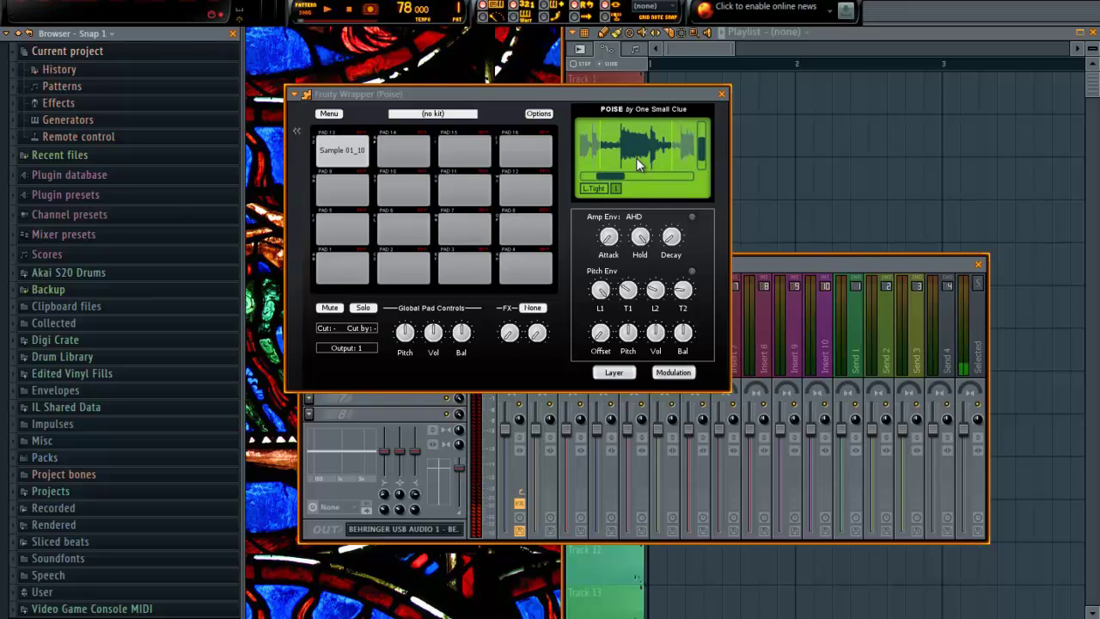
{"action": "scroll", "coordinate": [636, 157], "scroll_direction": "up", "scroll_amount": 2}
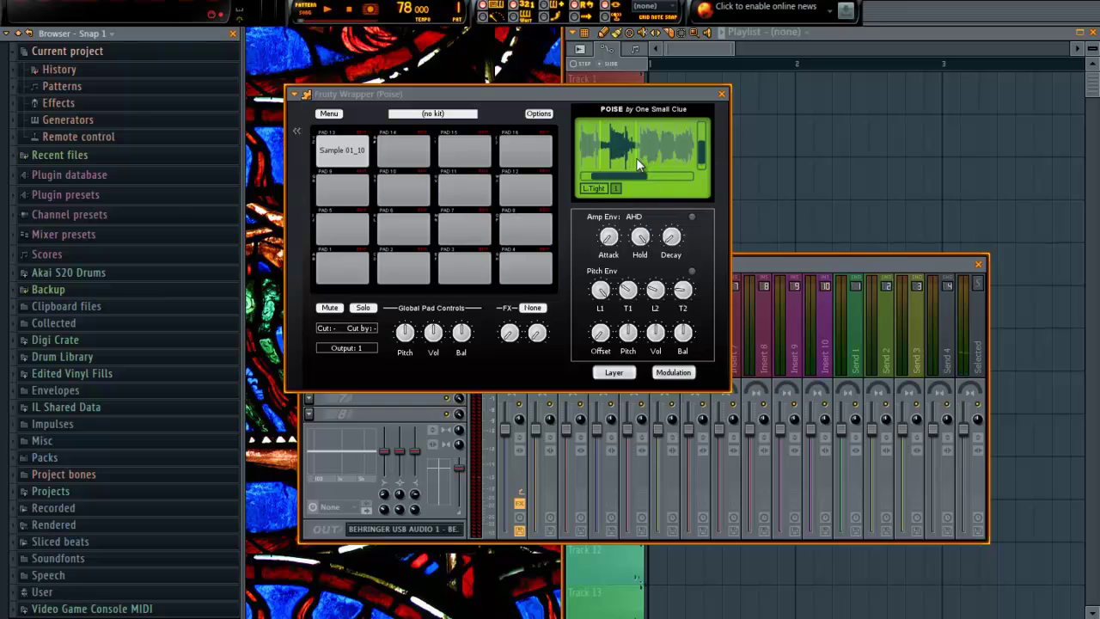
{"action": "scroll", "coordinate": [636, 157], "scroll_direction": "up", "scroll_amount": 3}
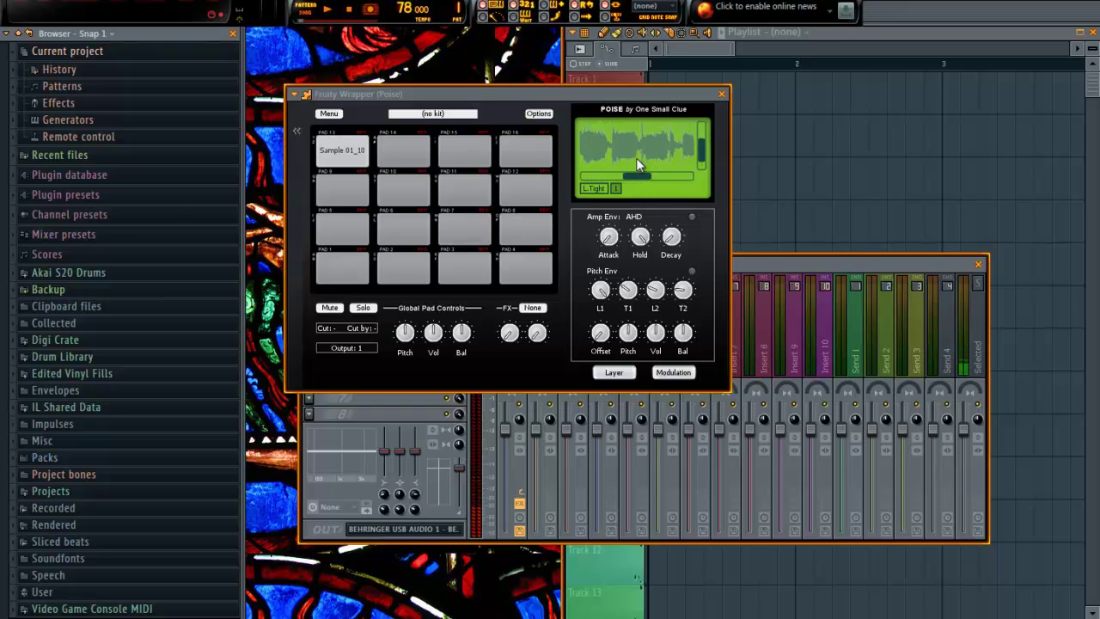
{"action": "scroll", "coordinate": [636, 157], "scroll_direction": "down", "scroll_amount": 3}
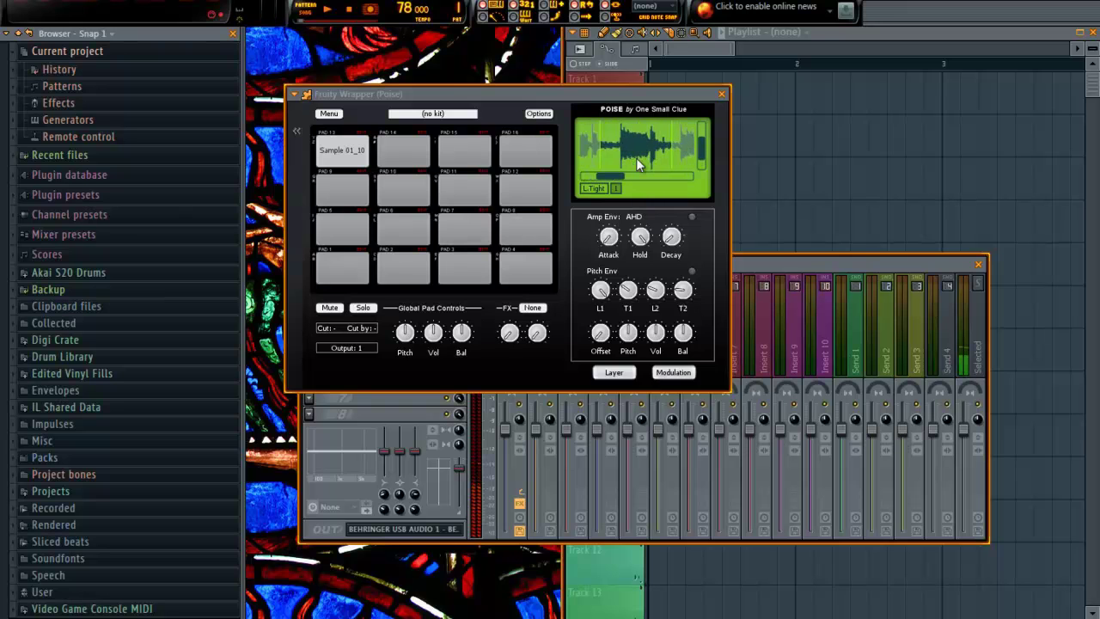
- Try to reassign the sample's Sample End with MIDI Learn
{"action": "right_click", "coordinate": [587, 152]}
{"action": "mouse_move", "coordinate": [645, 350]}
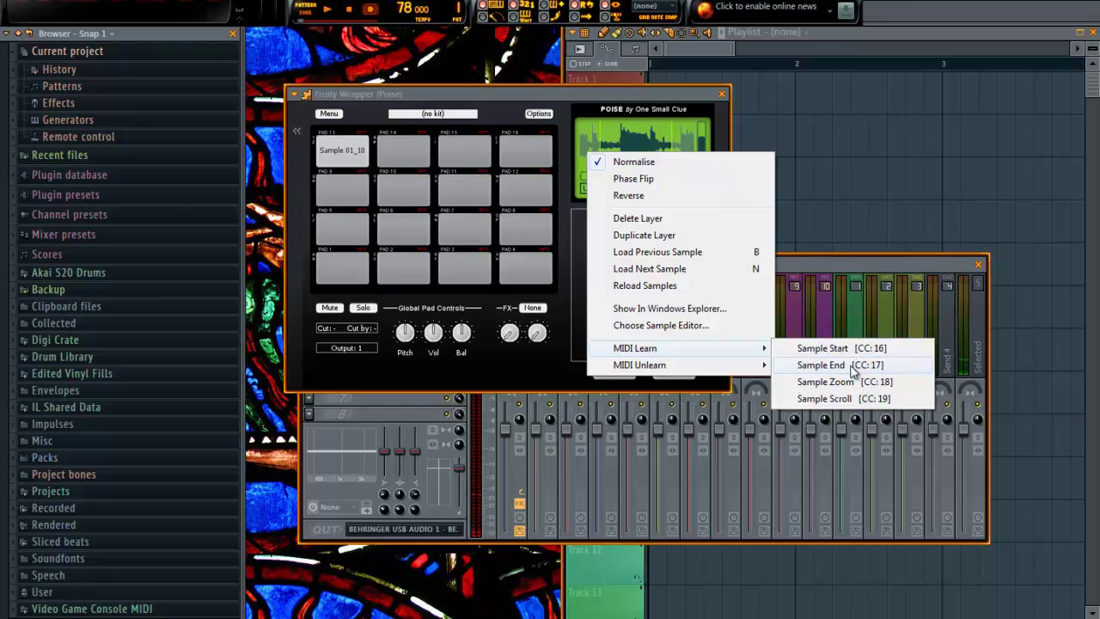
{"action": "left_click", "coordinate": [853, 369]}
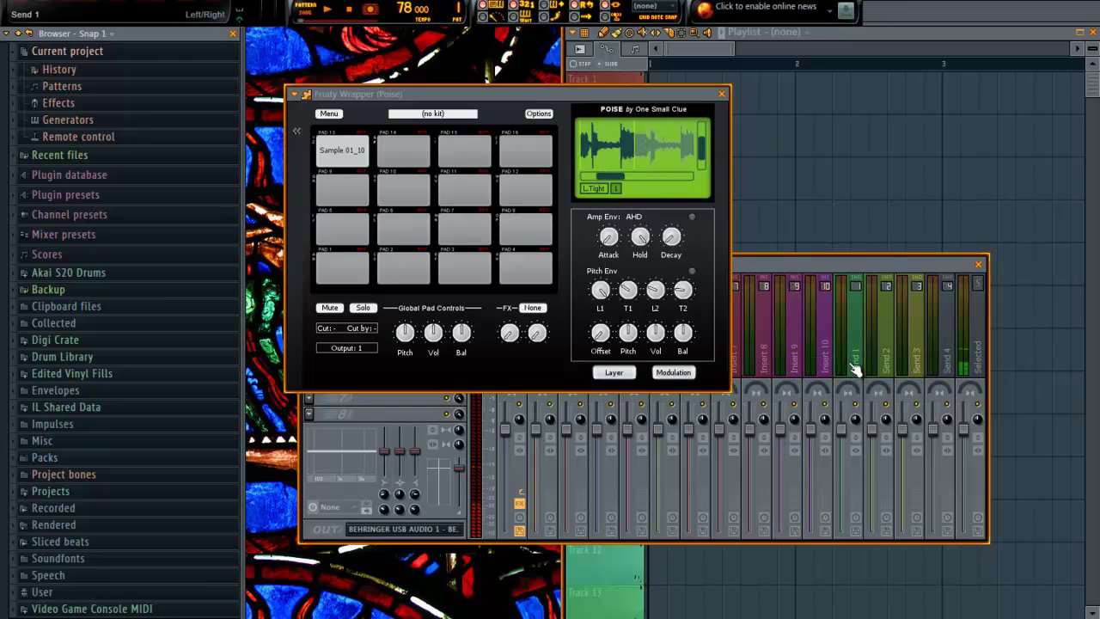
- Browse Poise's parameters and redo the hardware controller link of MIDI CC #18 (General purpose controller 3)
{"action": "left_click", "coordinate": [296, 95]}
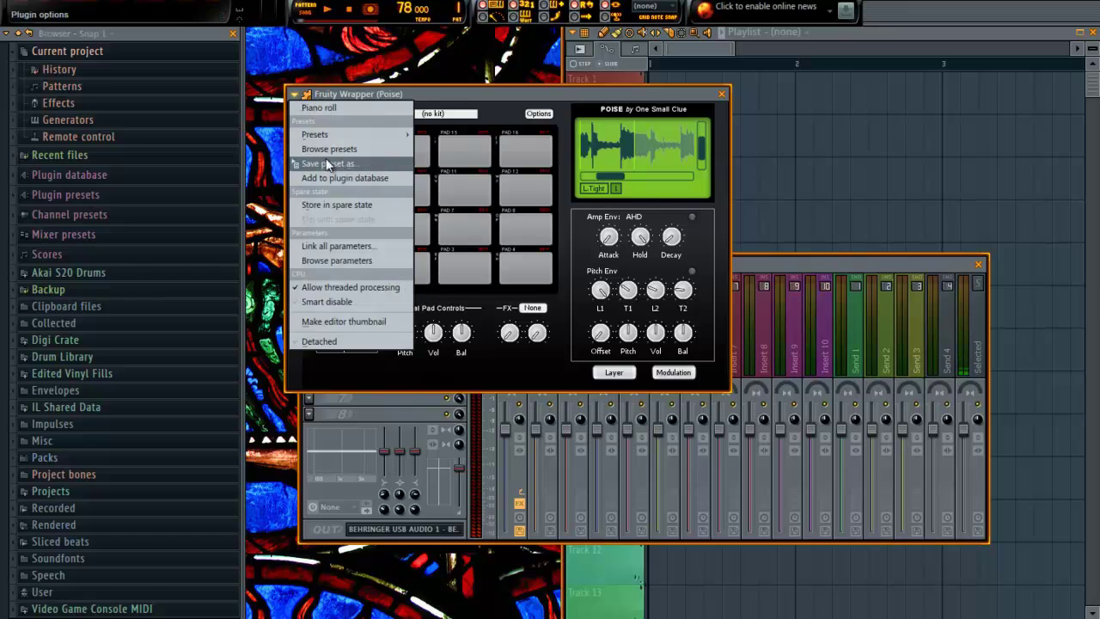
{"action": "left_click", "coordinate": [338, 261]}
{"action": "scroll", "coordinate": [76, 343], "scroll_direction": "down", "scroll_amount": 4}
{"action": "left_click_drag", "start_coordinate": [5, 115], "coordinate": [10, 420]}
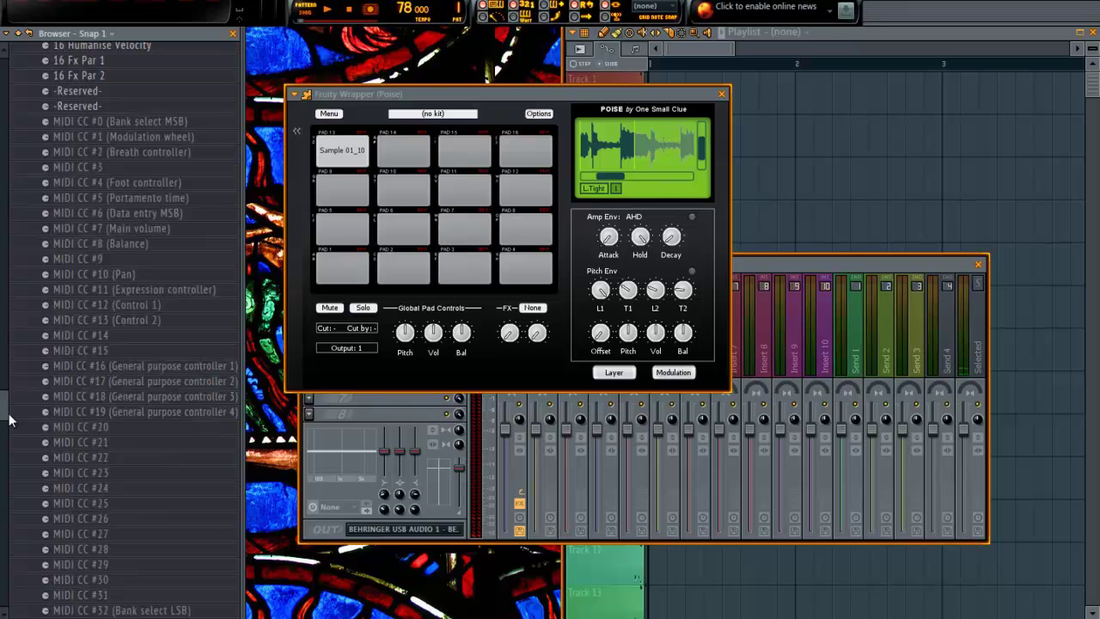
{"action": "right_click", "coordinate": [105, 396]}
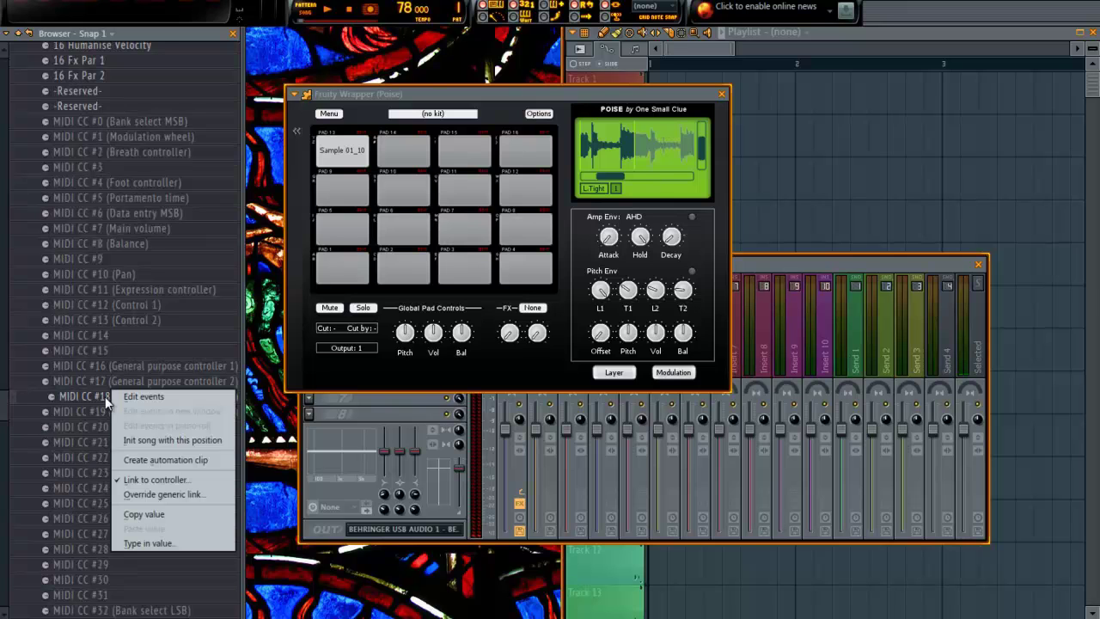
{"action": "left_click", "coordinate": [151, 480]}
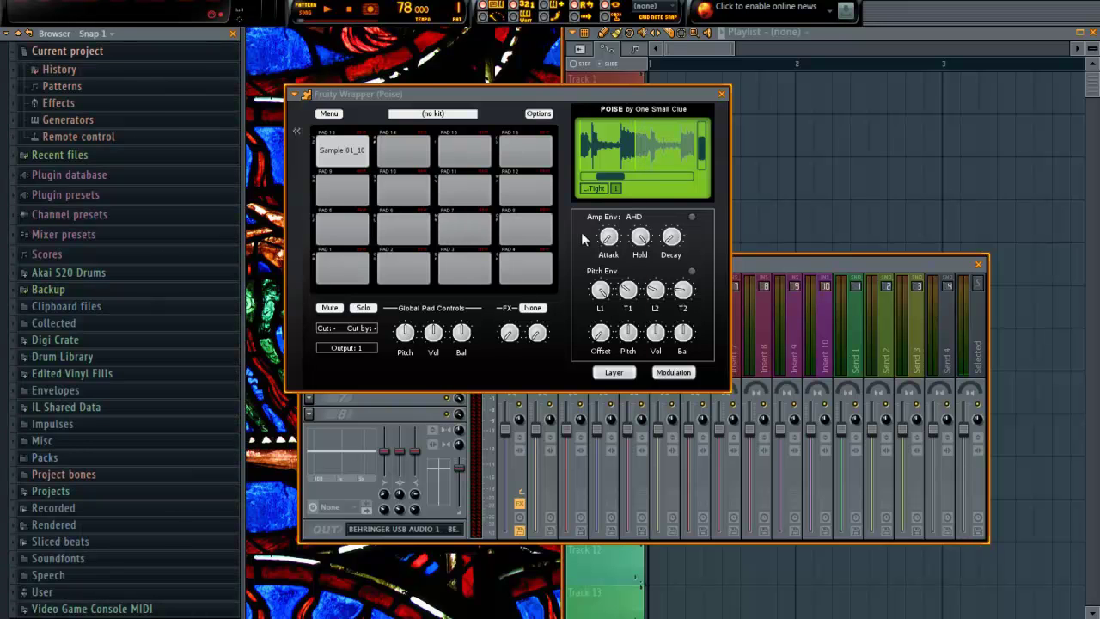
- Assign the sample's Sample Zoom to CC 18 again with MIDI Learn
{"action": "right_click", "coordinate": [624, 146]}
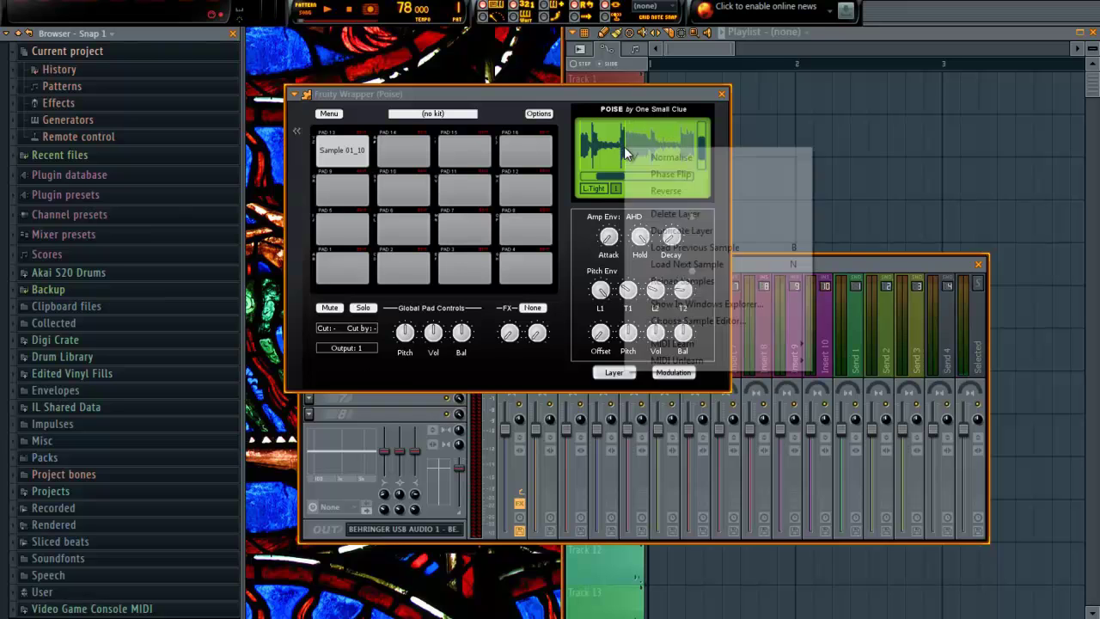
{"action": "mouse_move", "coordinate": [687, 342]}
{"action": "left_click", "coordinate": [851, 381]}
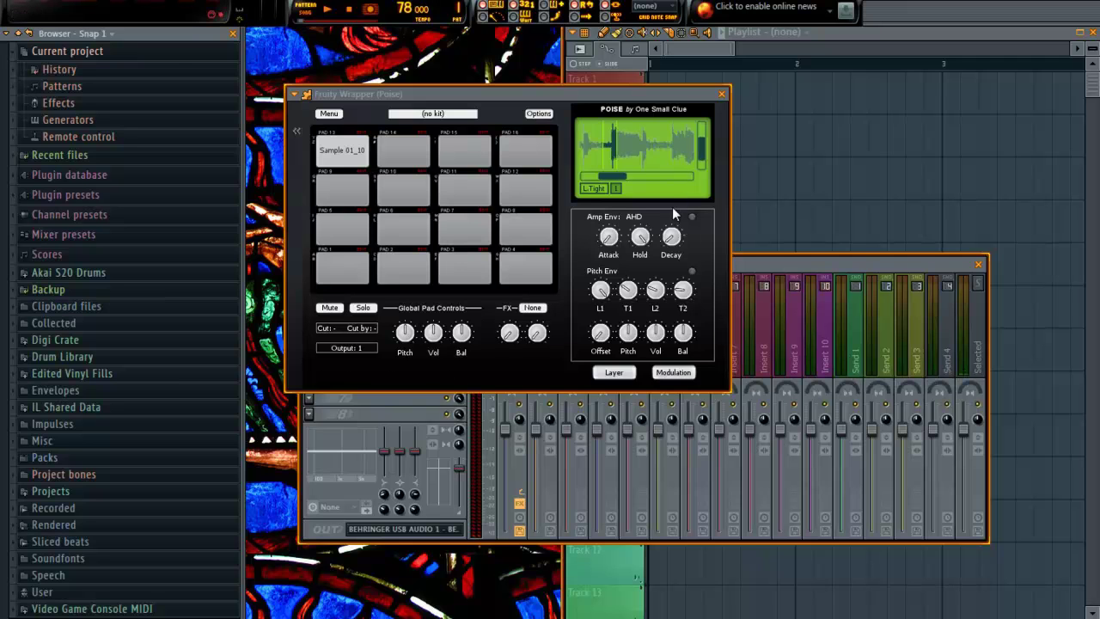
- Start MIDI Learn for Sample End and link MIDI CC #17 (General purpose controller 2) to a hardware controller to map it
{"action": "right_click", "coordinate": [594, 147]}
{"action": "mouse_move", "coordinate": [655, 346]}
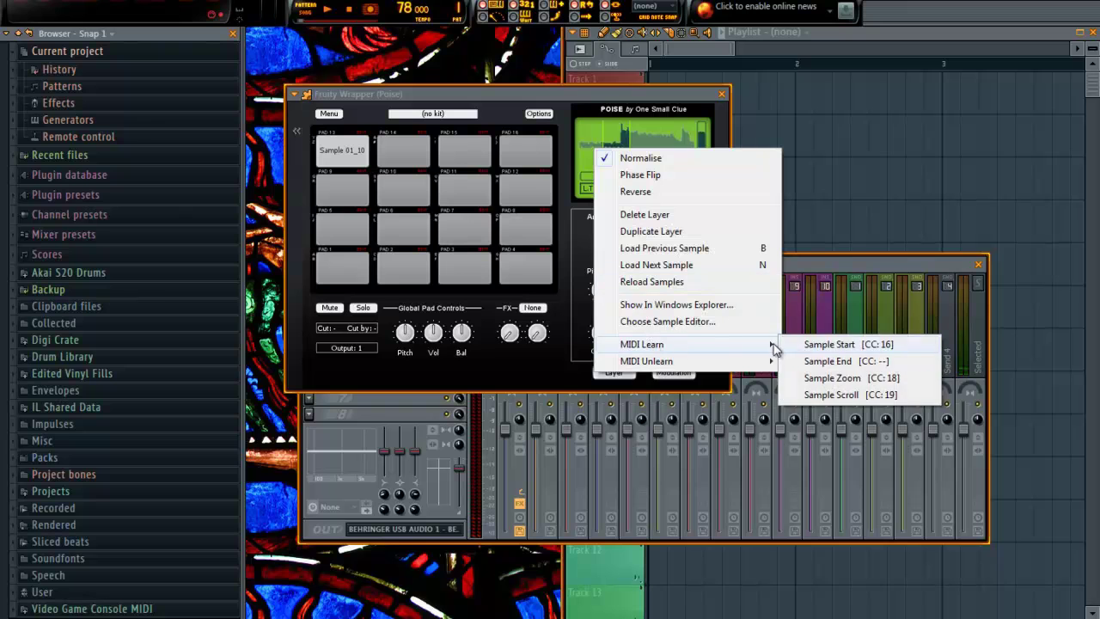
{"action": "left_click", "coordinate": [837, 362]}
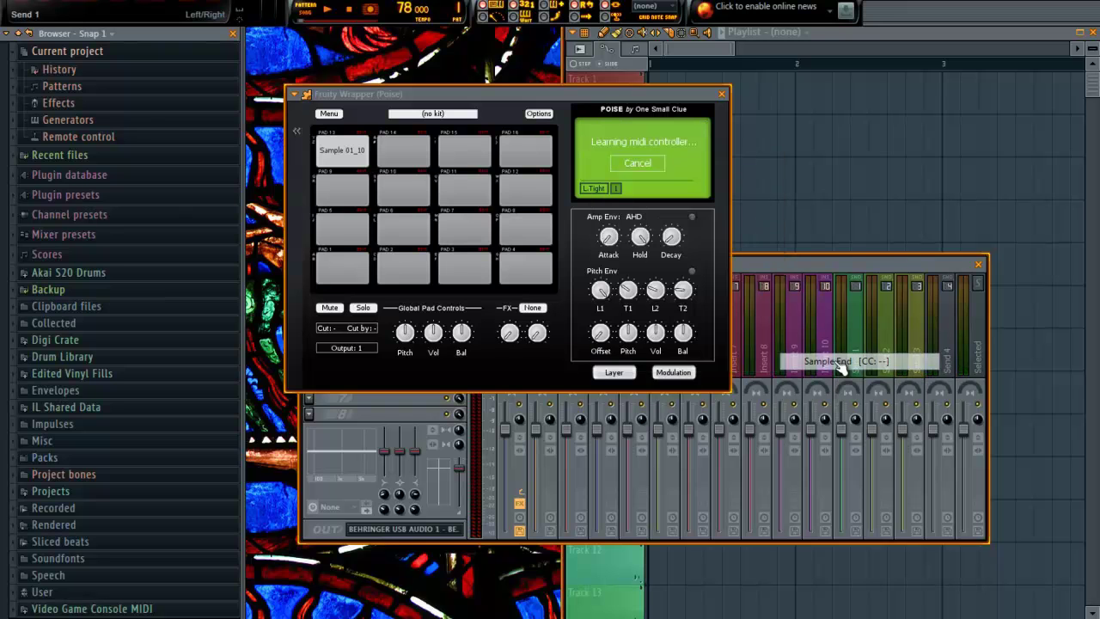
{"action": "left_click", "coordinate": [295, 93]}
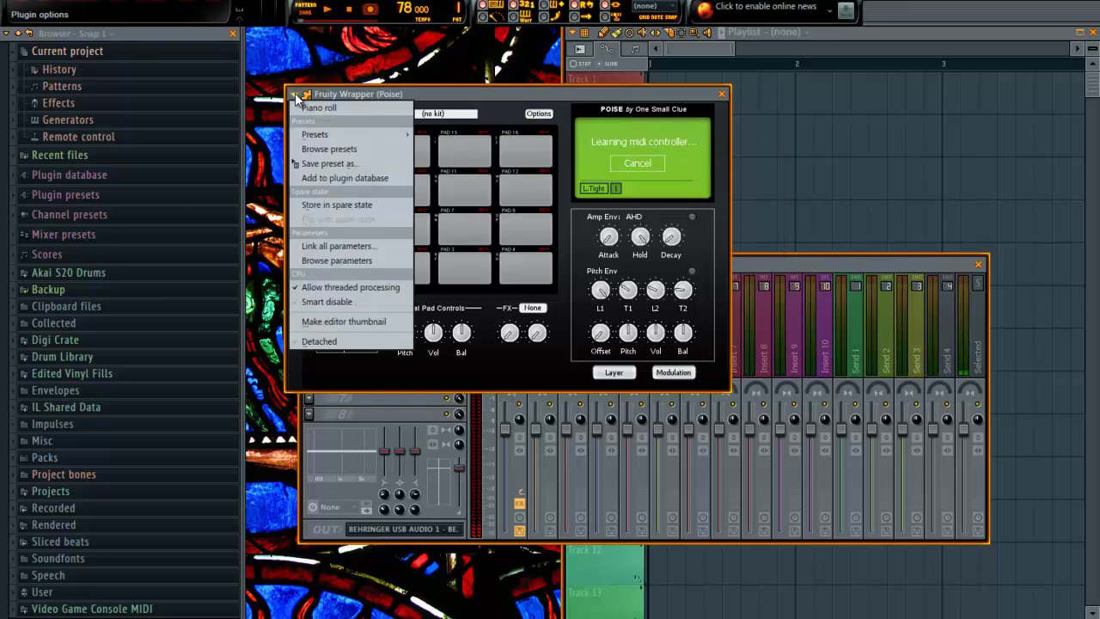
{"action": "left_click", "coordinate": [332, 260]}
{"action": "left_click_drag", "start_coordinate": [8, 120], "coordinate": [8, 387]}
{"action": "right_click", "coordinate": [113, 593]}
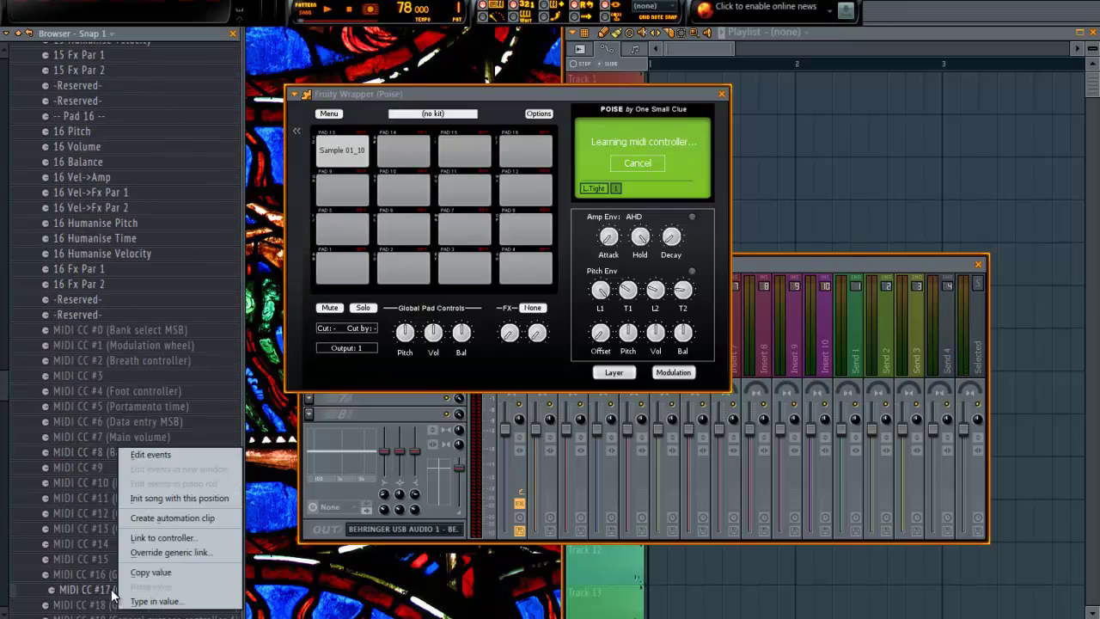
{"action": "left_click", "coordinate": [174, 537]}
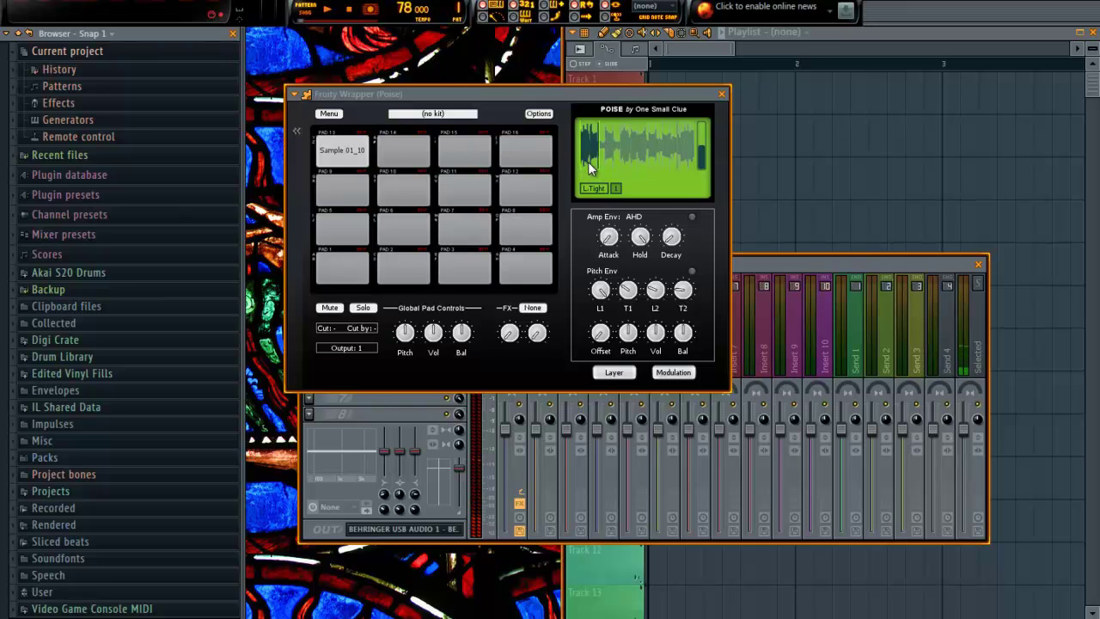
- Set the voice mode of the Sample 01_10 pad to Mono
{"action": "right_click", "coordinate": [341, 146]}
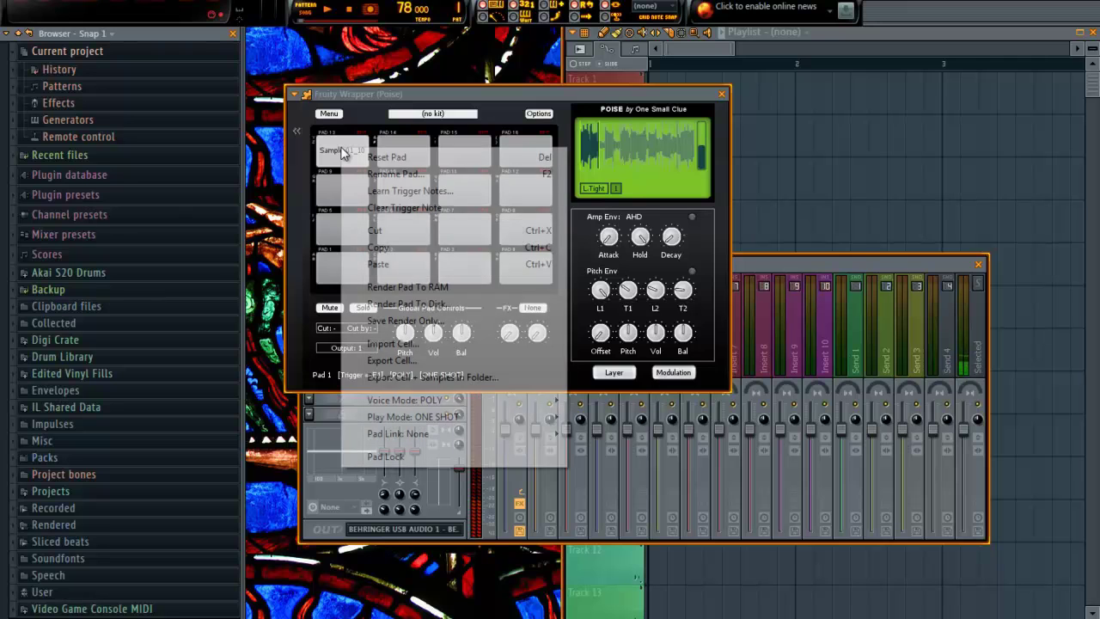
{"action": "mouse_move", "coordinate": [425, 404]}
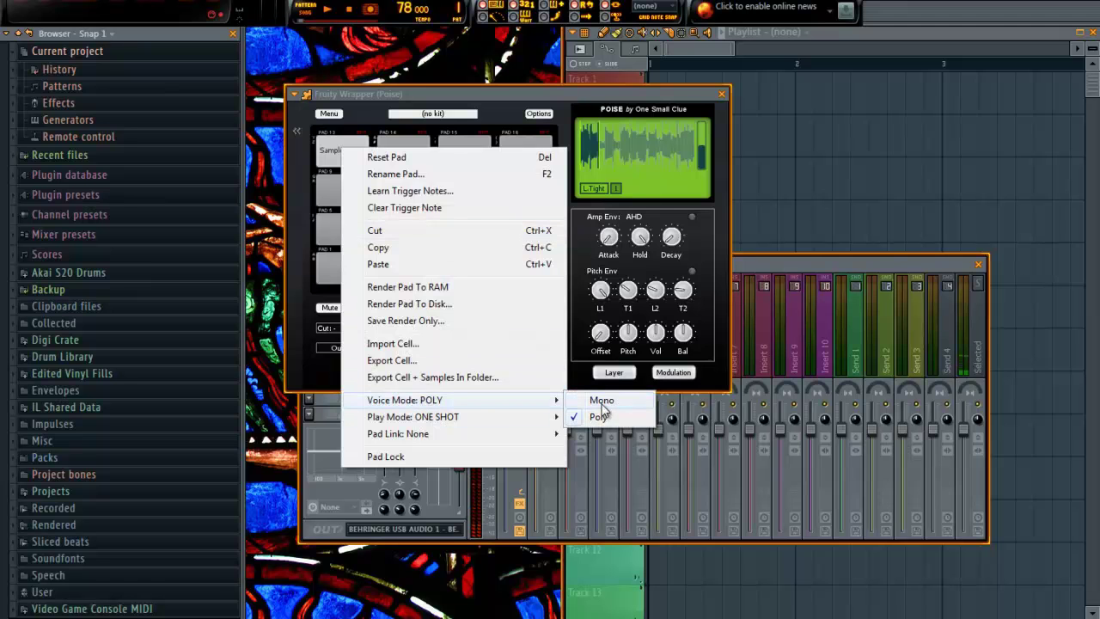
{"action": "left_click", "coordinate": [606, 407]}
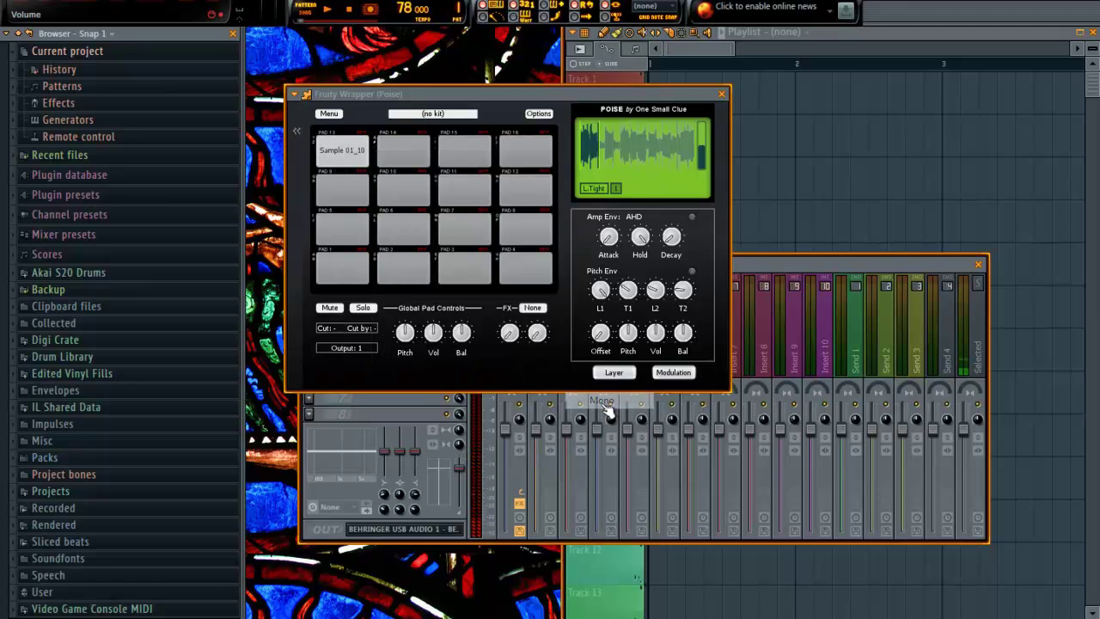
- Try the Note On play mode on the Sample 01_10 pad and return it to One Shot
{"action": "right_click", "coordinate": [342, 153]}
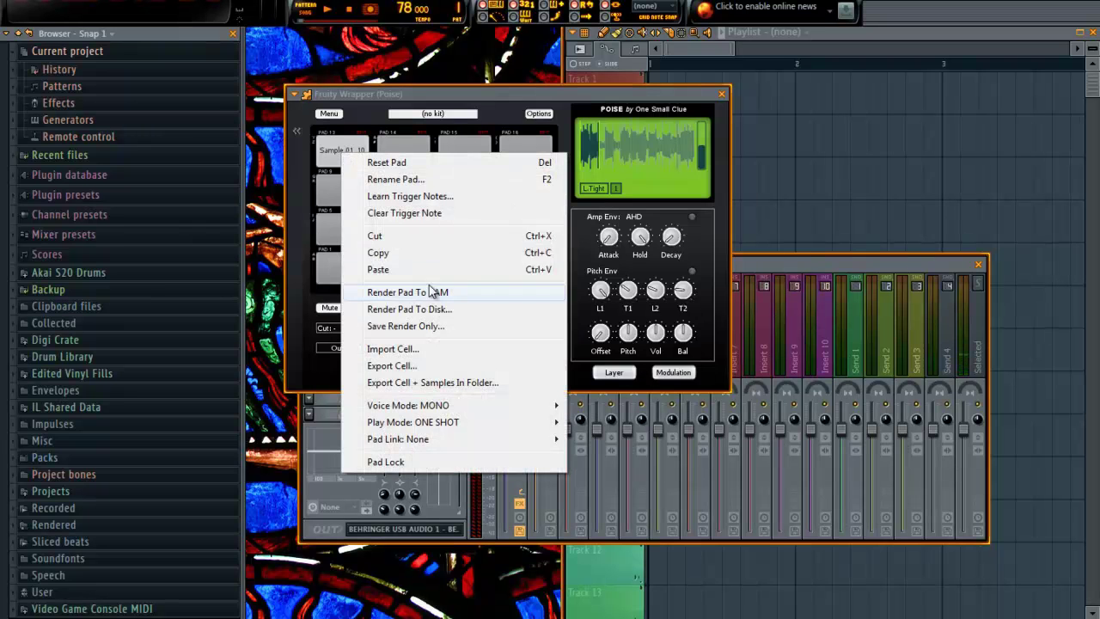
{"action": "mouse_move", "coordinate": [443, 425]}
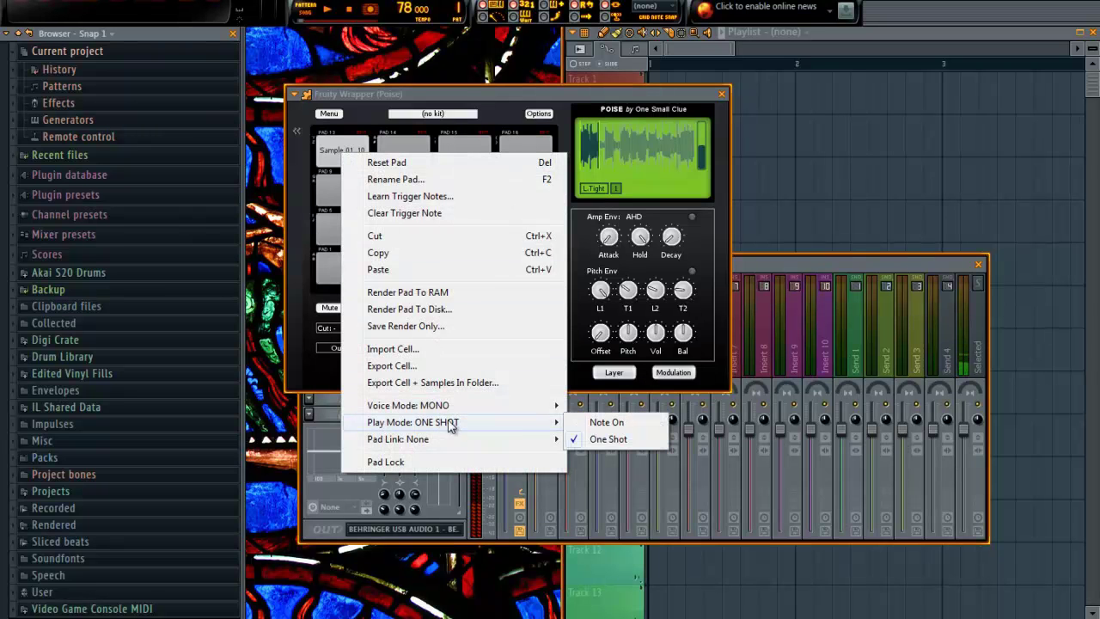
{"action": "left_click", "coordinate": [593, 425]}
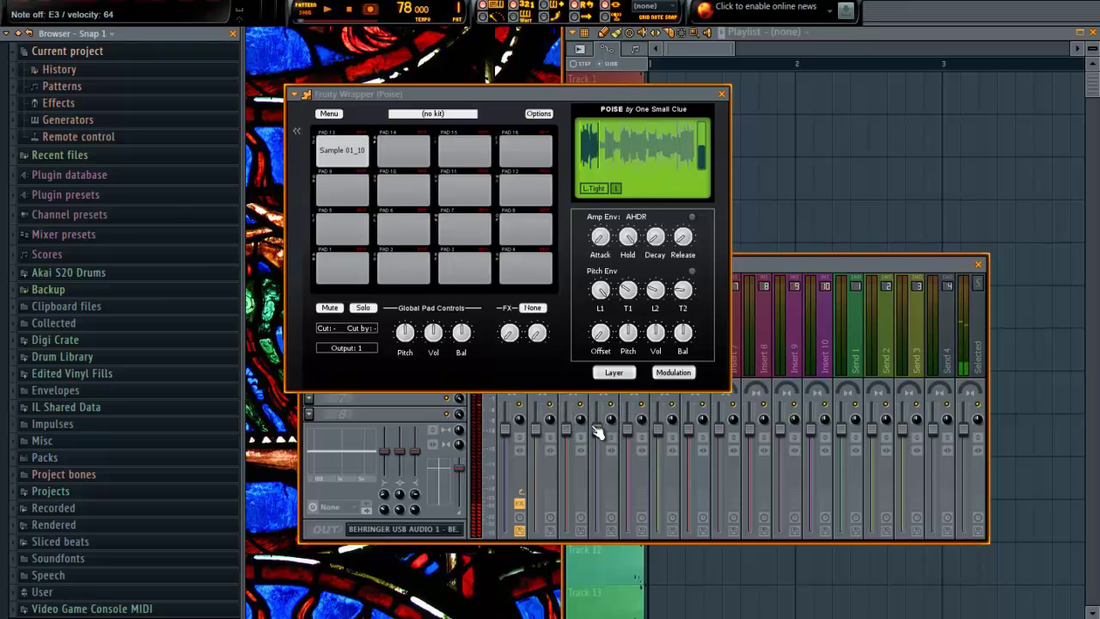
{"action": "right_click", "coordinate": [341, 151]}
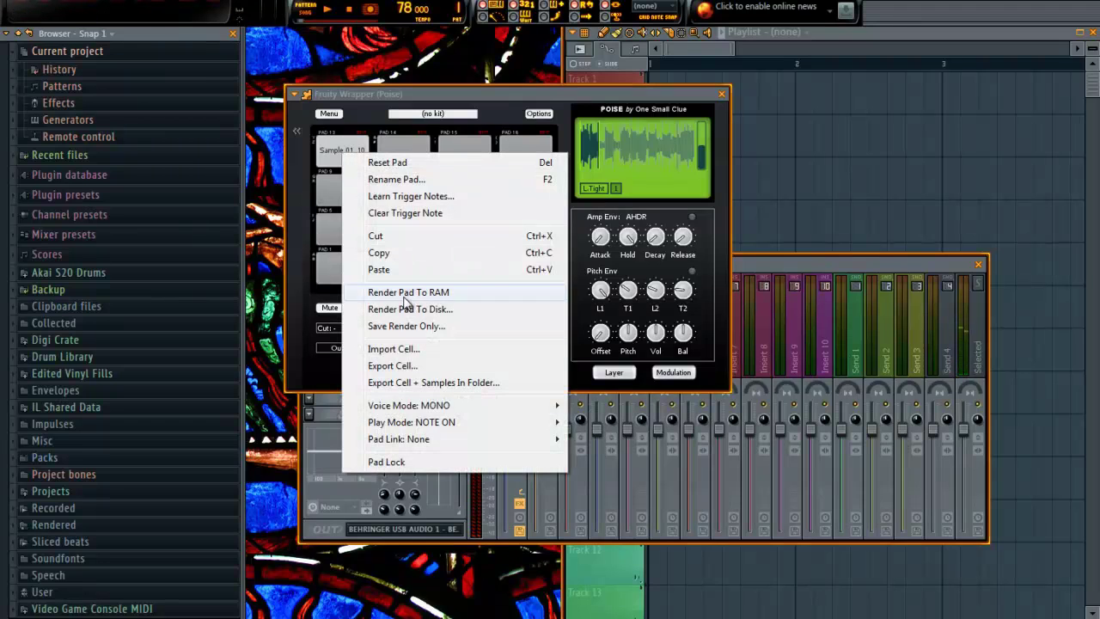
{"action": "mouse_move", "coordinate": [422, 419]}
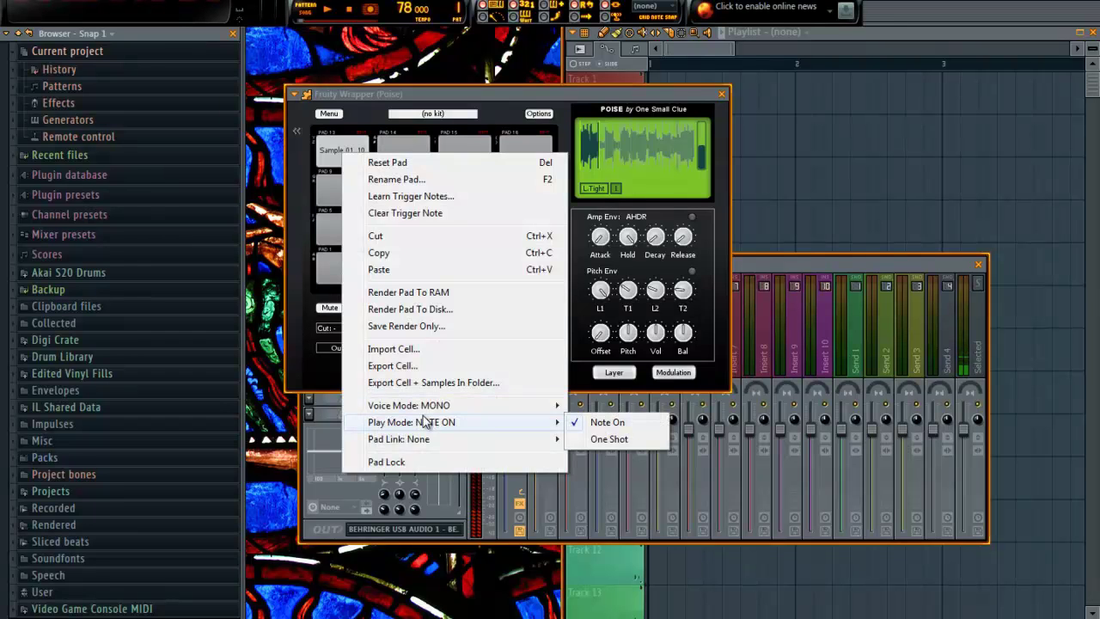
{"action": "left_click", "coordinate": [616, 442]}
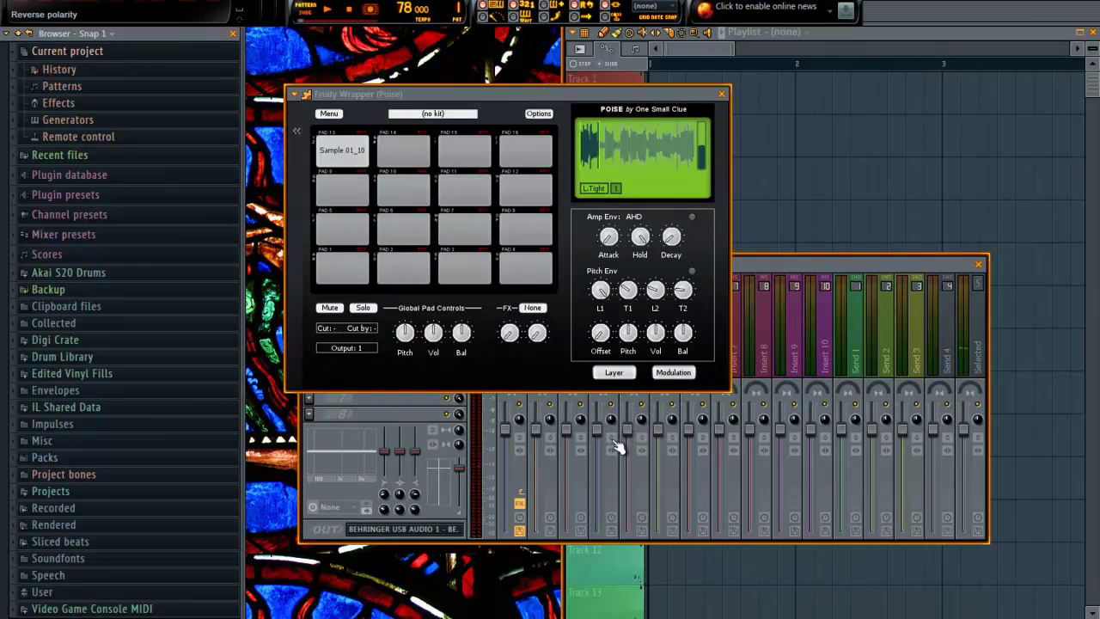
{"action": "right_click", "coordinate": [337, 147]}
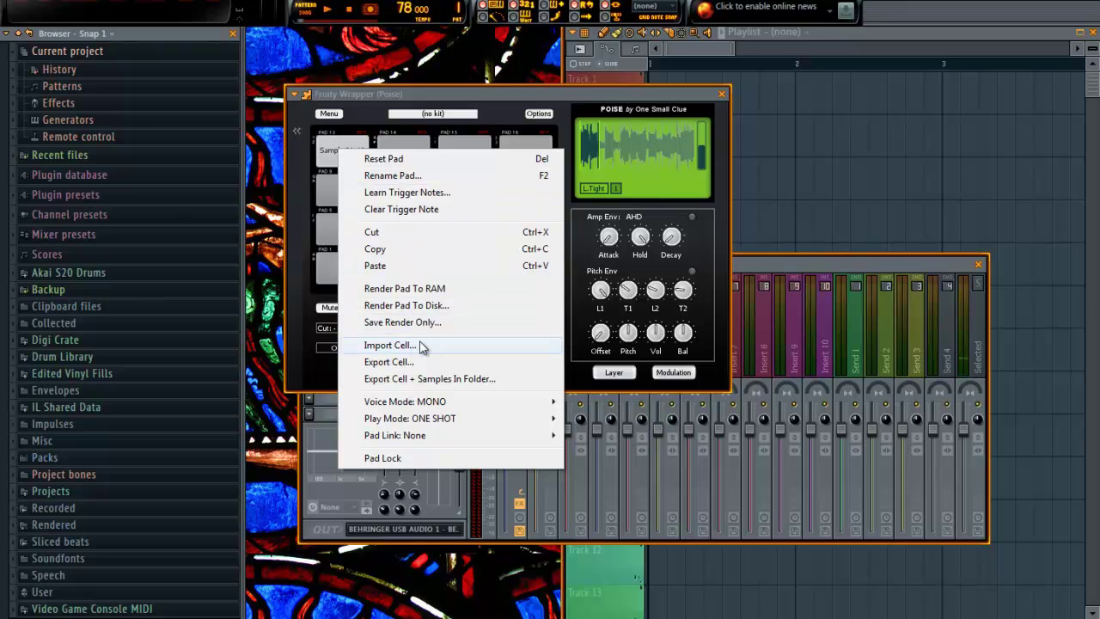
{"action": "left_click", "coordinate": [365, 96]}
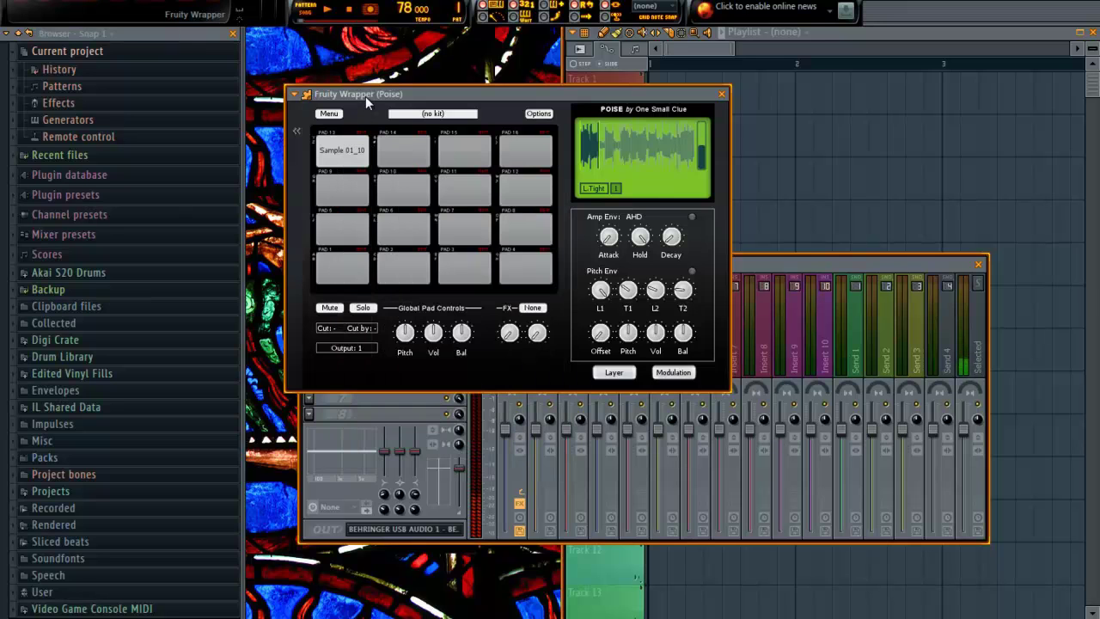
- Set both the Cut and Cut by groups of the Sample 01_10 pad to 1
{"action": "left_click", "coordinate": [333, 329]}
{"action": "left_click", "coordinate": [362, 358]}
{"action": "left_click", "coordinate": [359, 328]}
{"action": "left_click", "coordinate": [383, 355]}
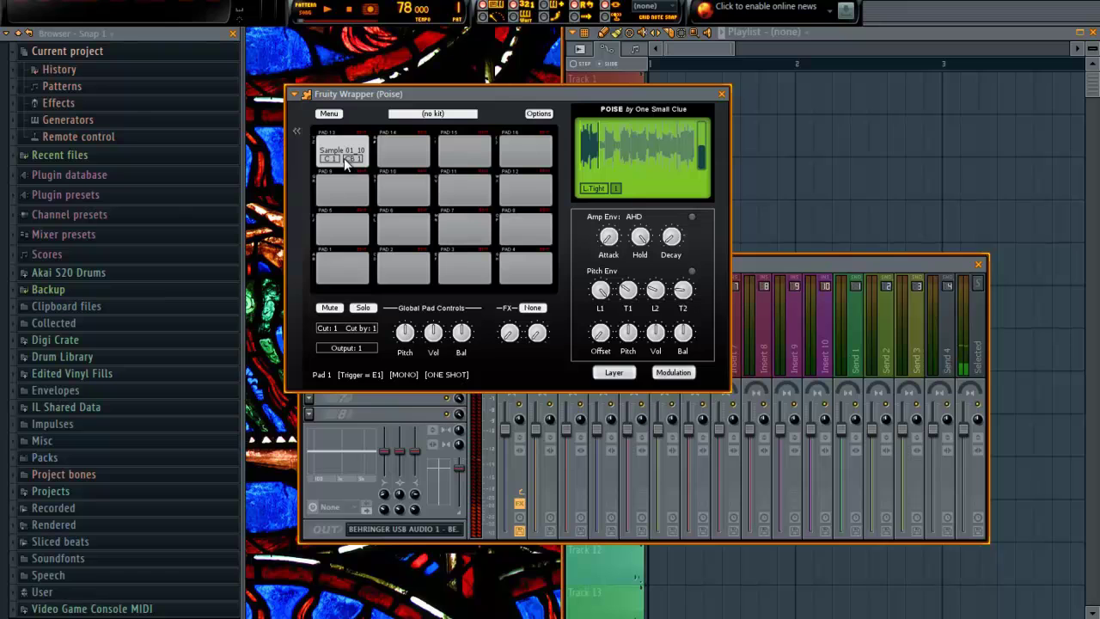
- Copy the configured Sample 01_10 pad to all the other pads in the grid
{"action": "left_click_drag", "start_coordinate": [348, 163], "coordinate": [529, 192]}
{"action": "left_click_drag", "start_coordinate": [527, 196], "coordinate": [356, 270]}
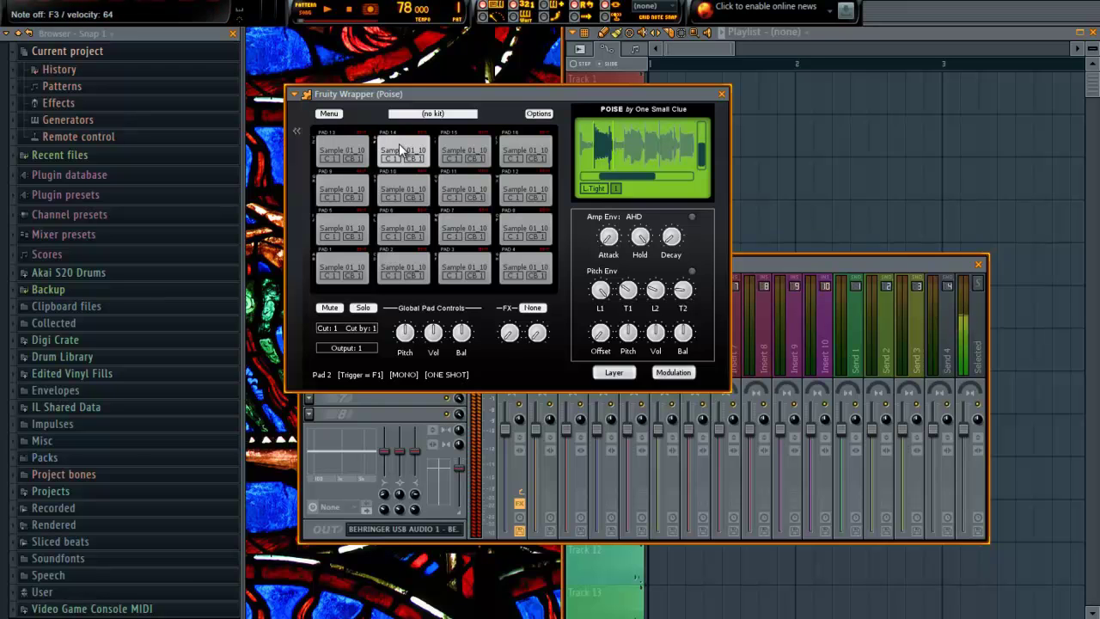
- Select Pad 15 to adjust its slice of the sample, and move on to Pad 16
{"action": "left_click", "coordinate": [452, 139]}
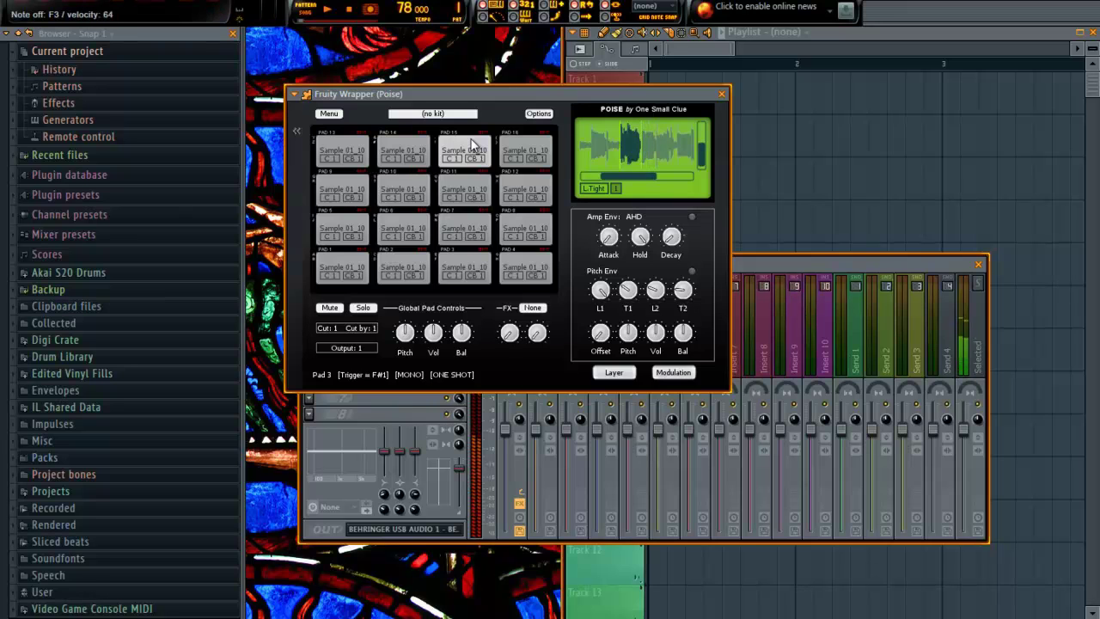
{"action": "left_click", "coordinate": [520, 147]}
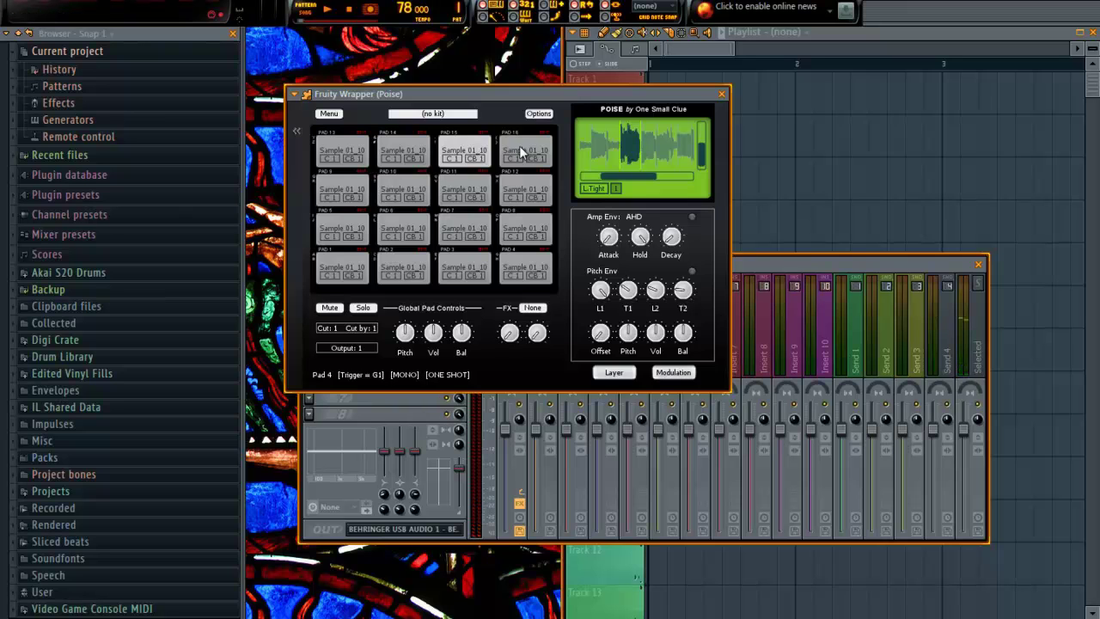